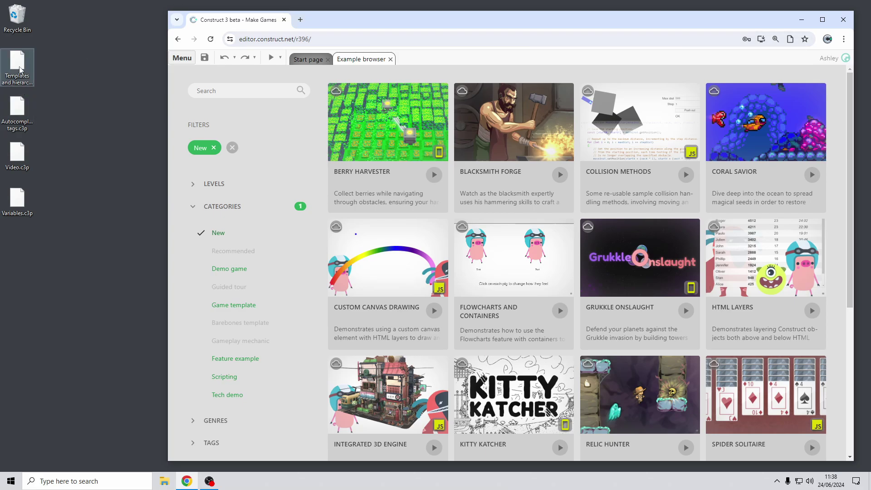
# Open the SceneGraphTest templates-and-hierarchy example project in the editor
pyautogui.moveTo(18, 66); pyautogui.dragTo(576, 211)
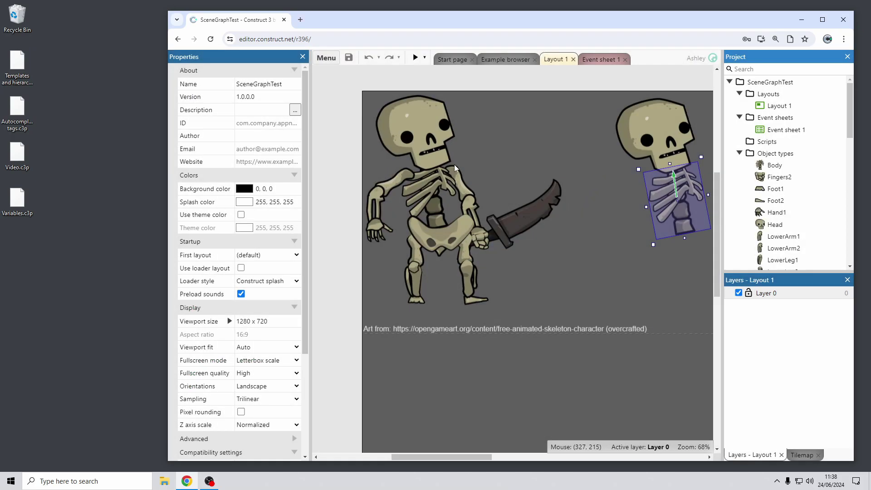
# Select the left skeleton's ribcage, pelvis, head, arm and lower leg to inspect its parts
pyautogui.click(430, 186)
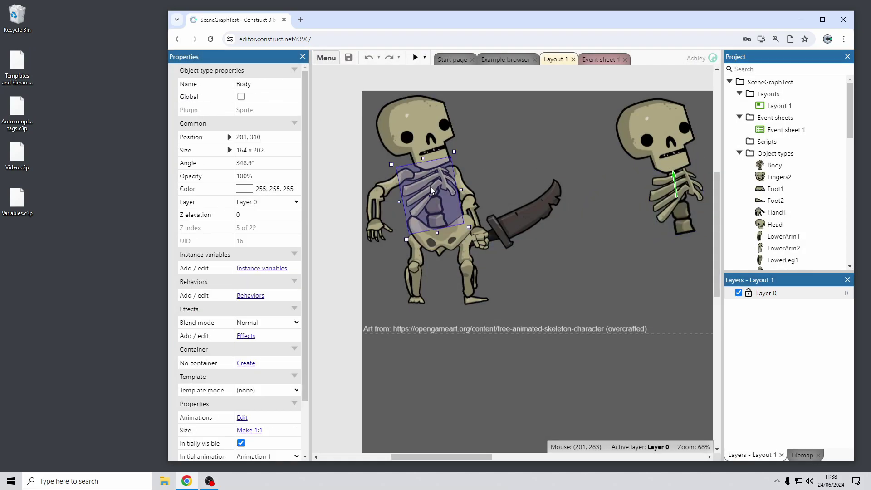
pyautogui.click(457, 247)
pyautogui.click(421, 127)
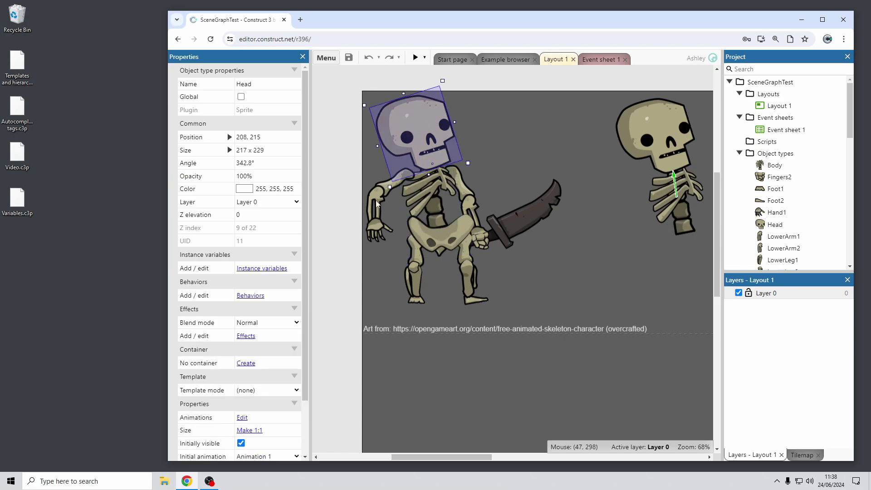
pyautogui.click(375, 204)
pyautogui.click(433, 243)
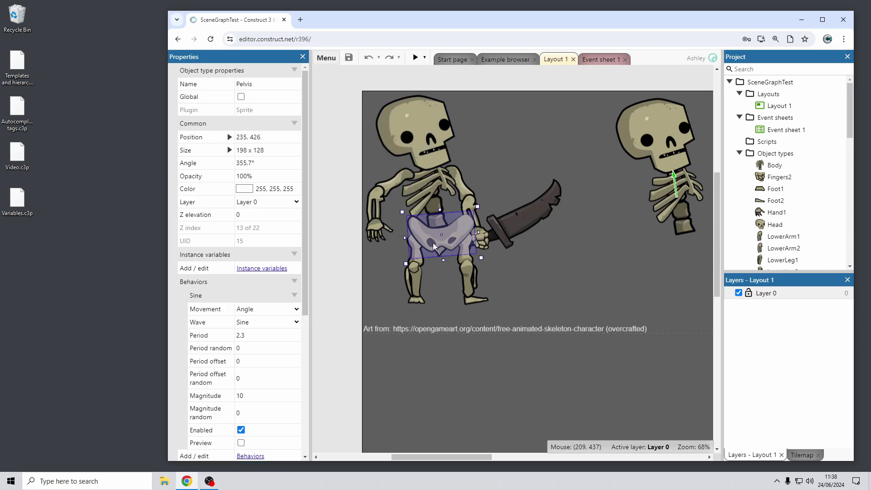
pyautogui.click(414, 287)
# Pan to the other skeletons and confirm the template body's Template name is 'skeleton'
pyautogui.moveTo(597, 252); pyautogui.dragTo(459, 289, button='middle')
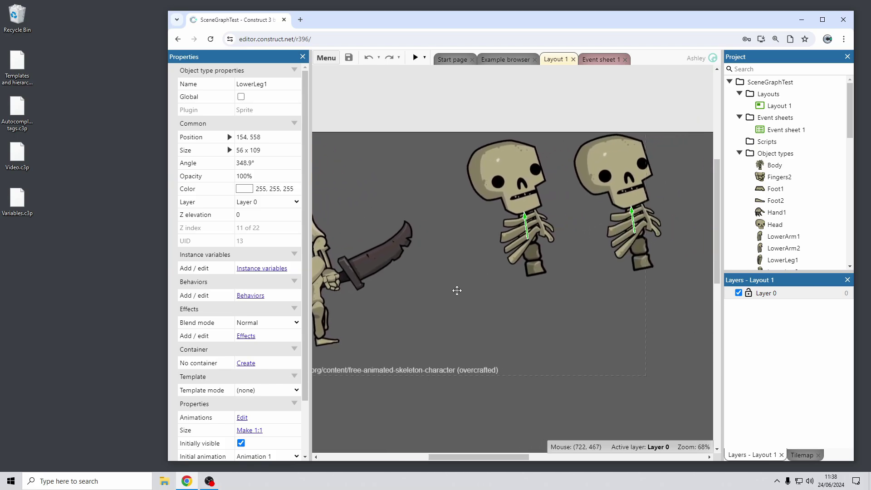
pyautogui.moveTo(529, 293); pyautogui.dragTo(515, 289, button='middle')
pyautogui.click(515, 239)
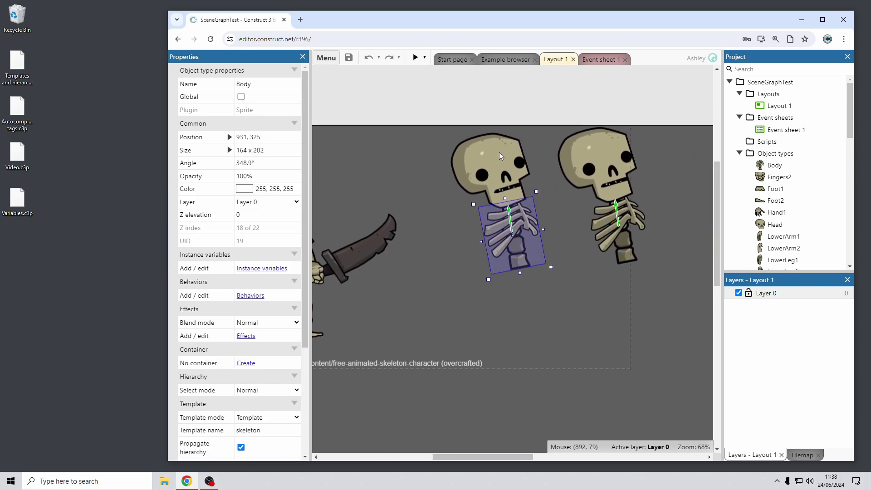
pyautogui.scroll(-3, 254, 297)
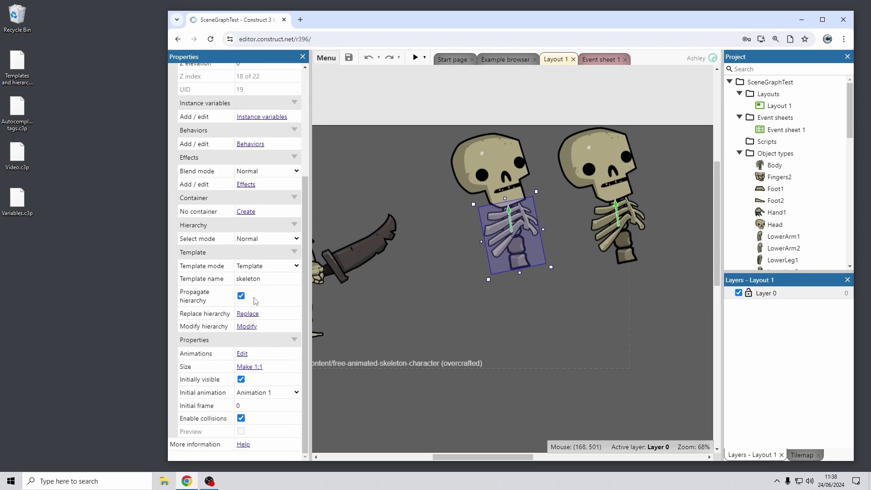
pyautogui.click(238, 278)
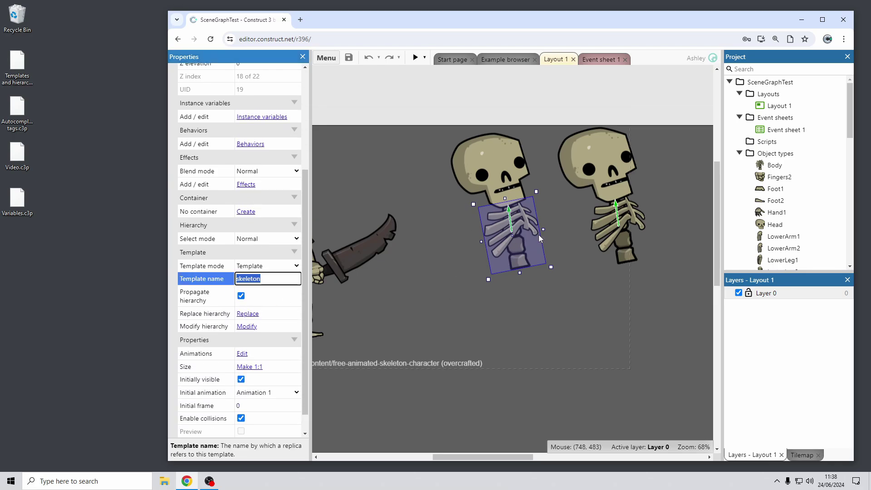
# Confirm the right skeleton's body is a replica whose Template source is 'skeleton'
pyautogui.click(624, 230)
pyautogui.scroll(-3, 219, 303)
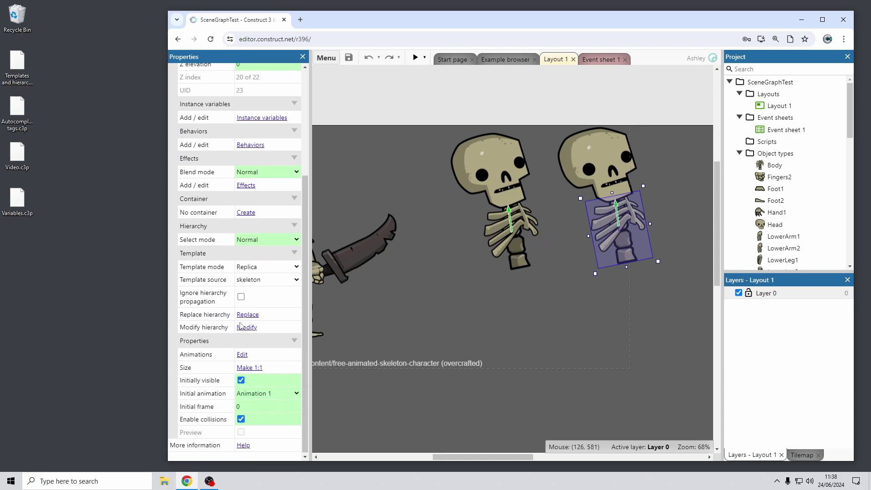
pyautogui.click(207, 283)
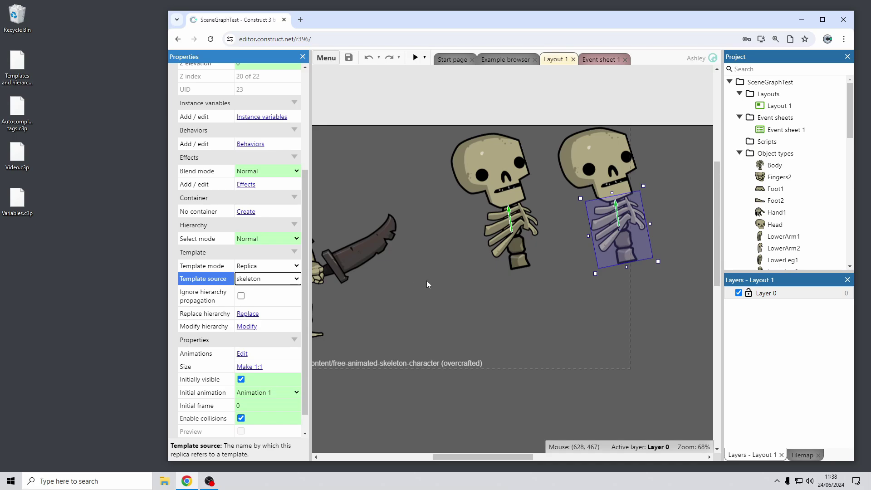
# Drag the template skeleton's head slightly to the left
pyautogui.click(521, 238)
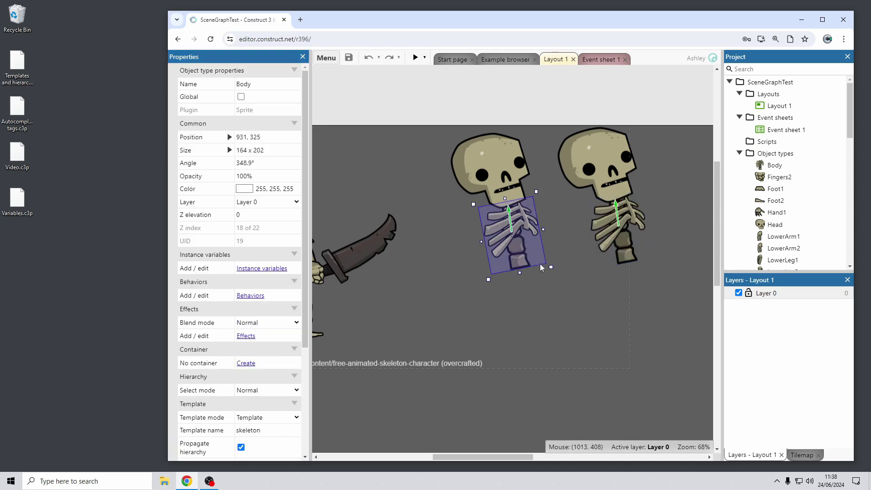
pyautogui.click(505, 176)
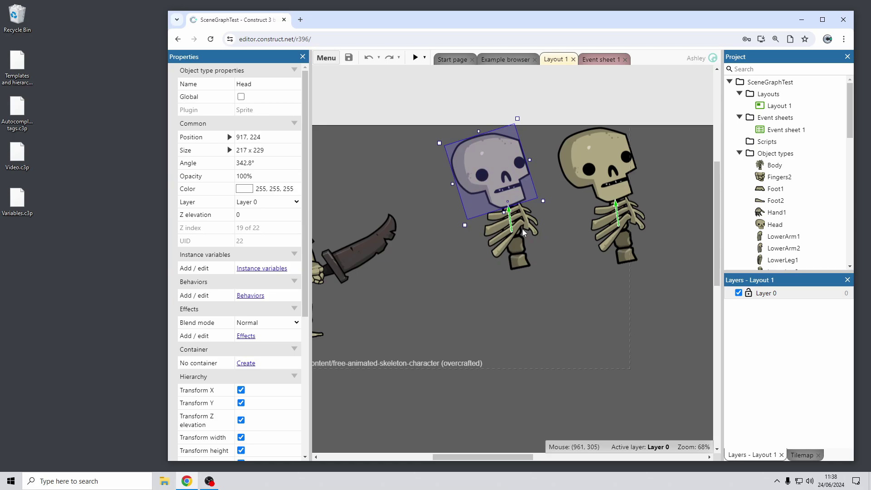
pyautogui.click(521, 229)
pyautogui.click(494, 172)
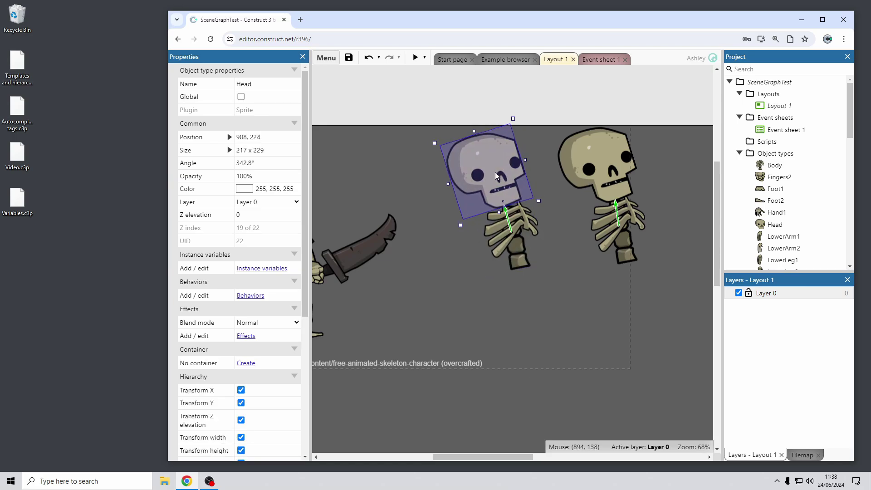
pyautogui.moveTo(494, 172); pyautogui.dragTo(474, 171)
# Apply Modify hierarchy from the template body to update the replica, then move the head back
pyautogui.click(508, 230)
pyautogui.scroll(-4, 252, 331)
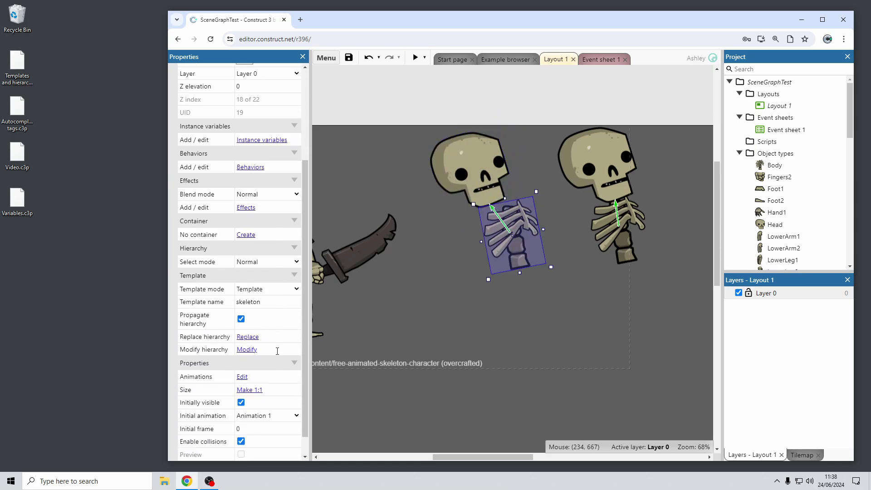
pyautogui.click(247, 326)
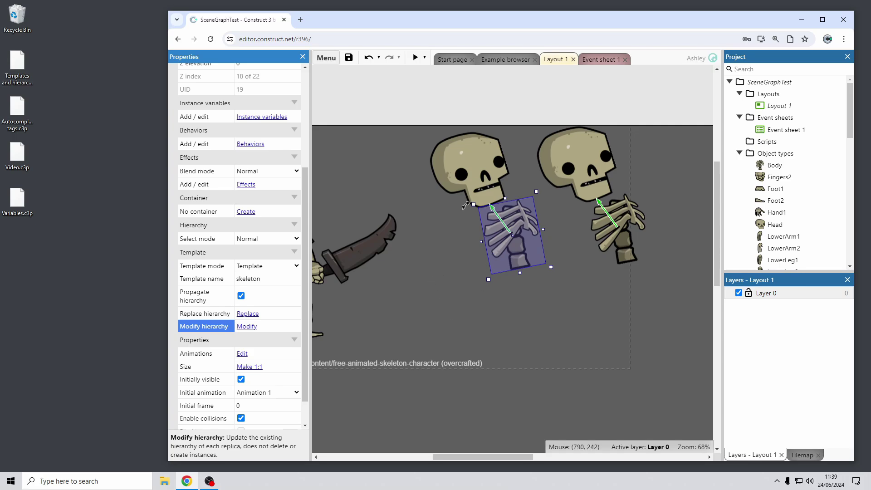
pyautogui.moveTo(468, 167); pyautogui.dragTo(489, 166)
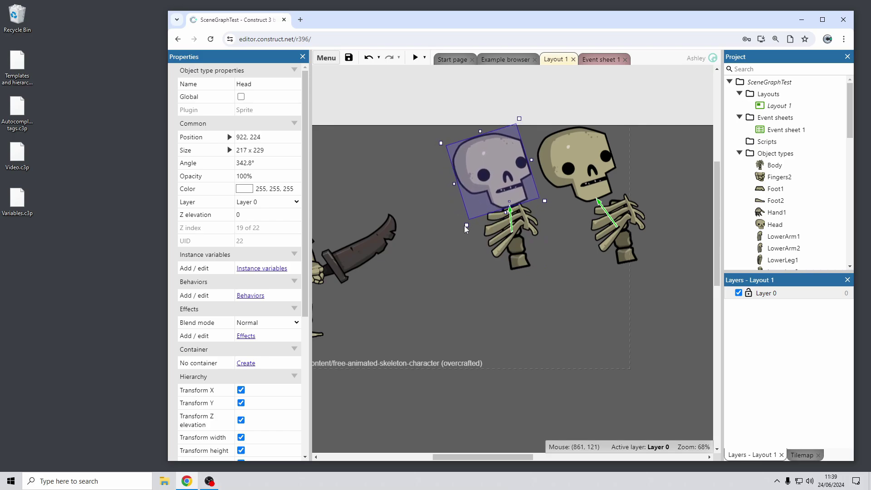
# Place a pelvis copy under the template body and add it as the body's child via Hierarchy
pyautogui.hscroll(-3, 464, 240)
pyautogui.scroll(-1, 465, 241)
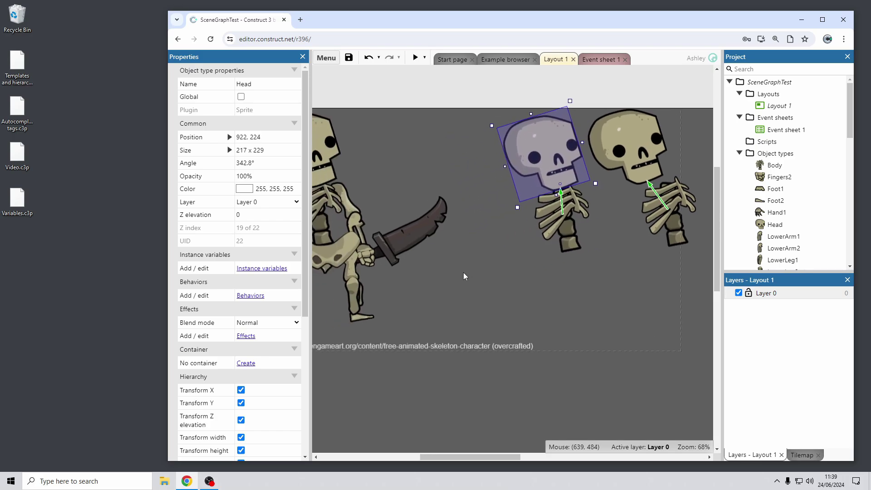
pyautogui.hscroll(-2, 464, 273)
pyautogui.keyDown('ctrl'); pyautogui.moveTo(369, 260); pyautogui.dragTo(616, 266); pyautogui.keyUp('ctrl')
pyautogui.hscroll(3, 659, 290)
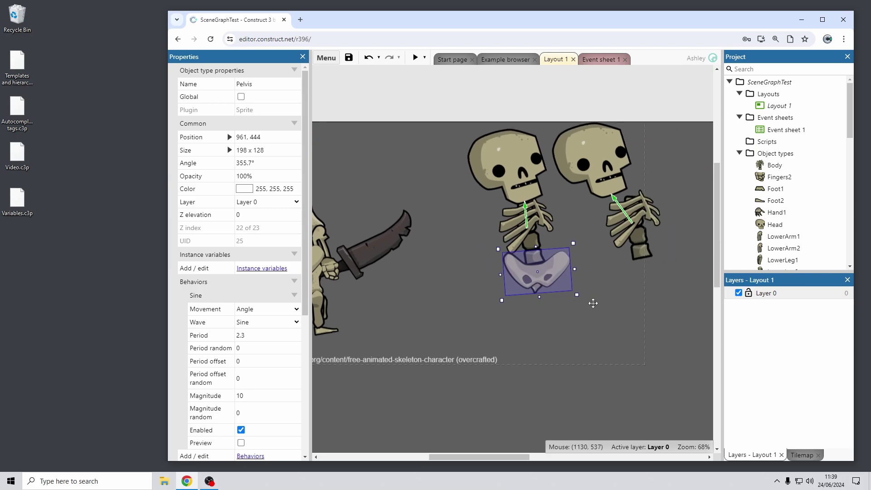
pyautogui.keyDown('shift'); pyautogui.click(513, 211); pyautogui.keyUp('shift')
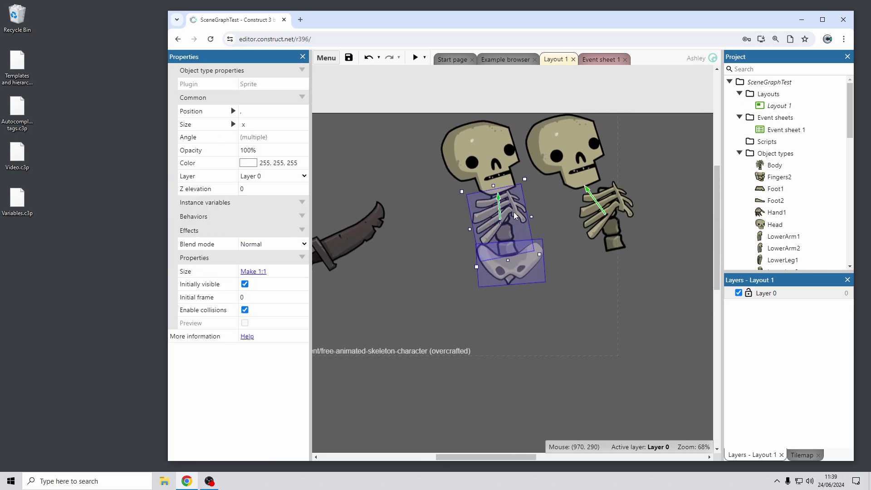
pyautogui.rightClick(513, 212)
pyautogui.moveTo(580, 281)
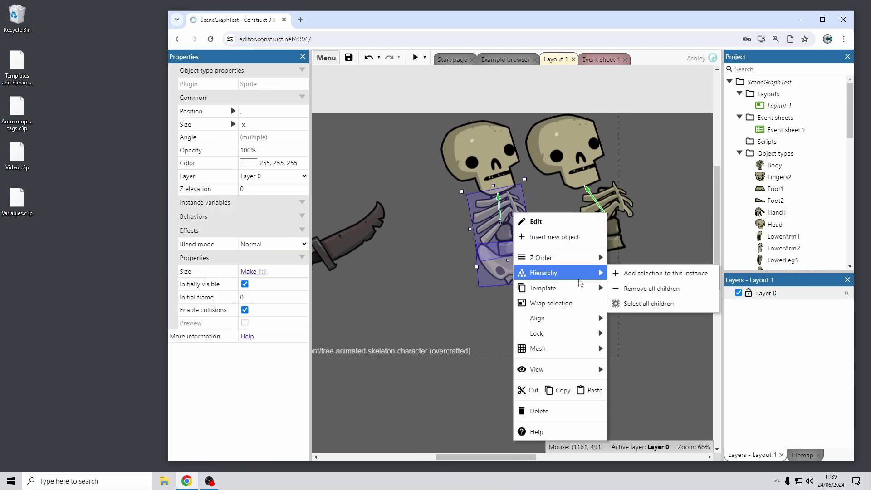
pyautogui.click(637, 274)
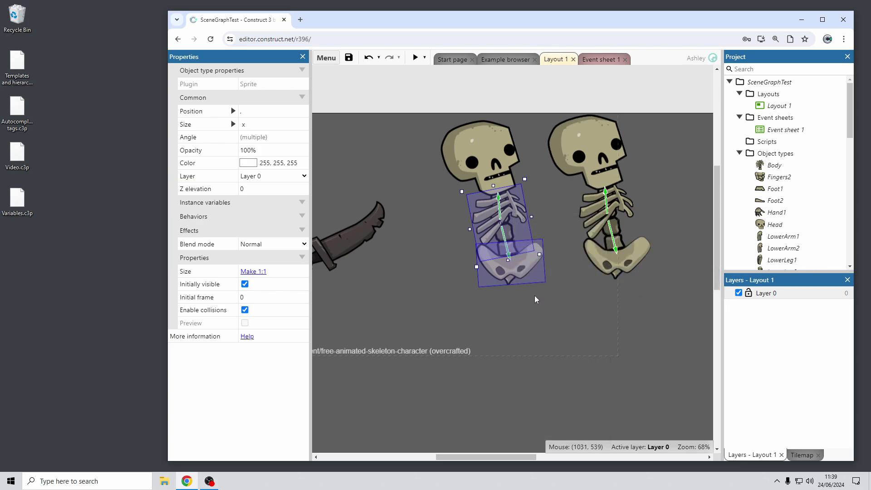
# Check that the replica skeleton's body now has a matching pelvis
pyautogui.click(617, 215)
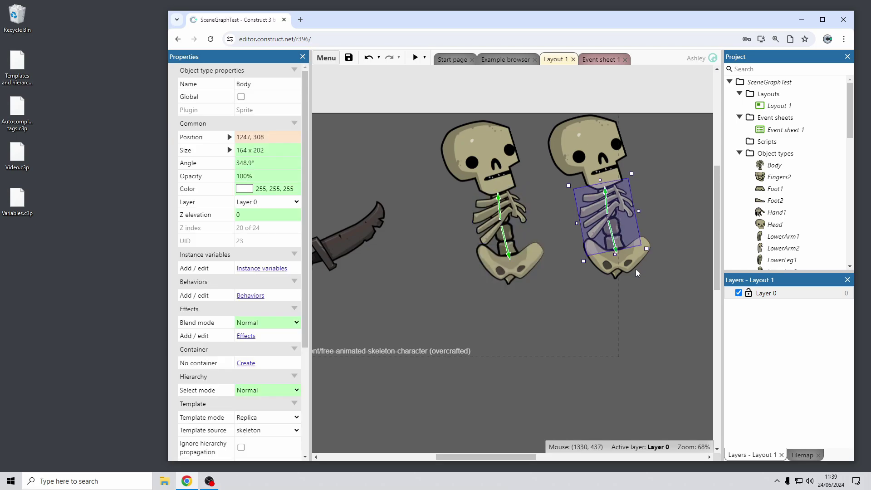
pyautogui.click(626, 268)
pyautogui.click(615, 214)
pyautogui.click(624, 265)
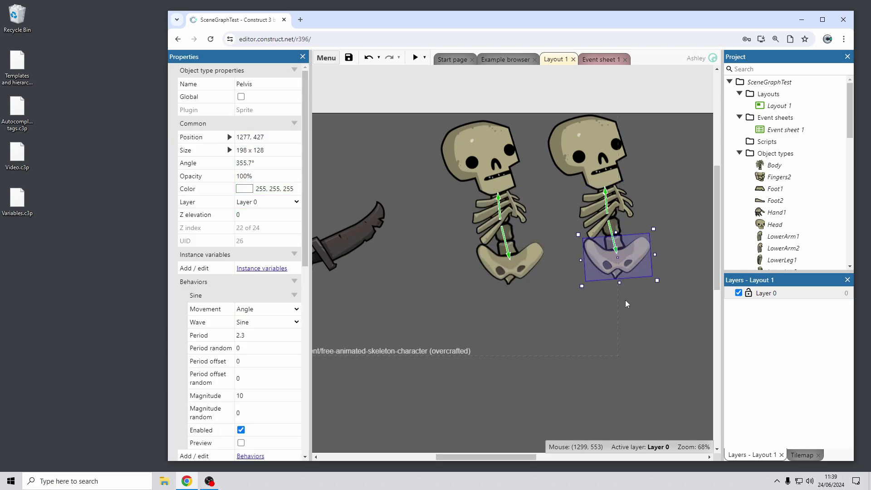
# Review the template body's hierarchy propagation property and the replica, then deselect everything
pyautogui.click(506, 216)
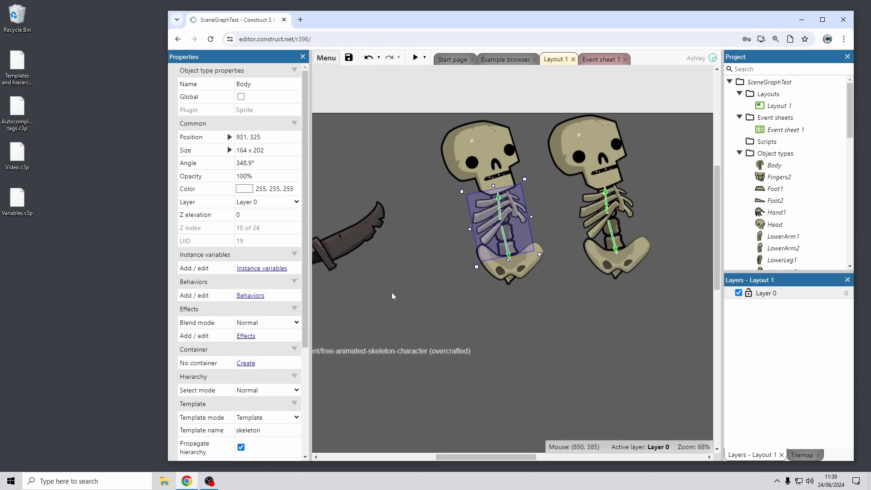
pyautogui.scroll(-5, 222, 367)
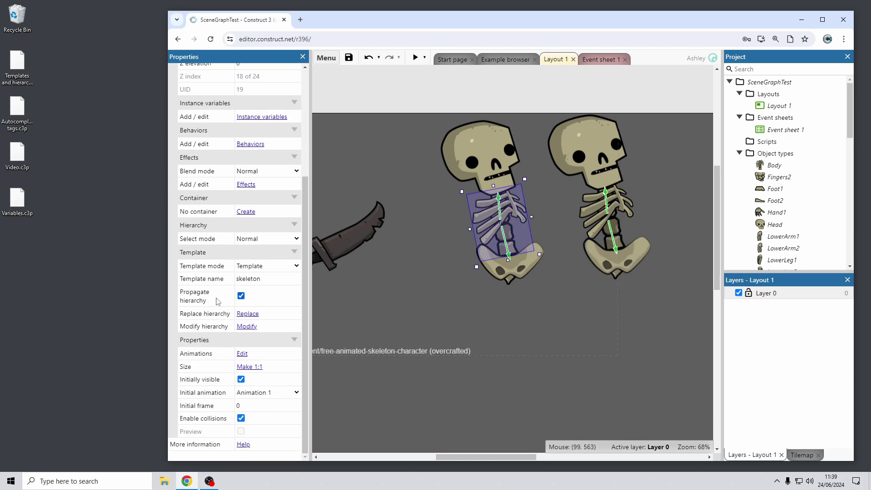
pyautogui.click(217, 301)
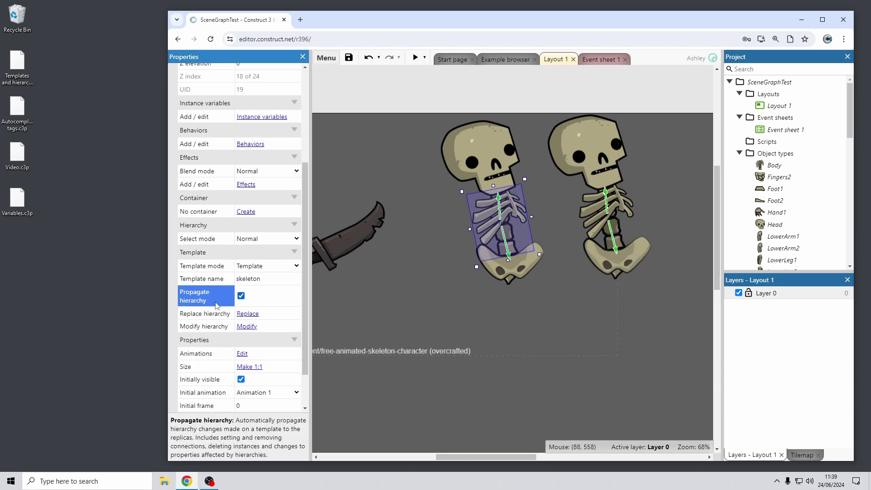
pyautogui.click(606, 223)
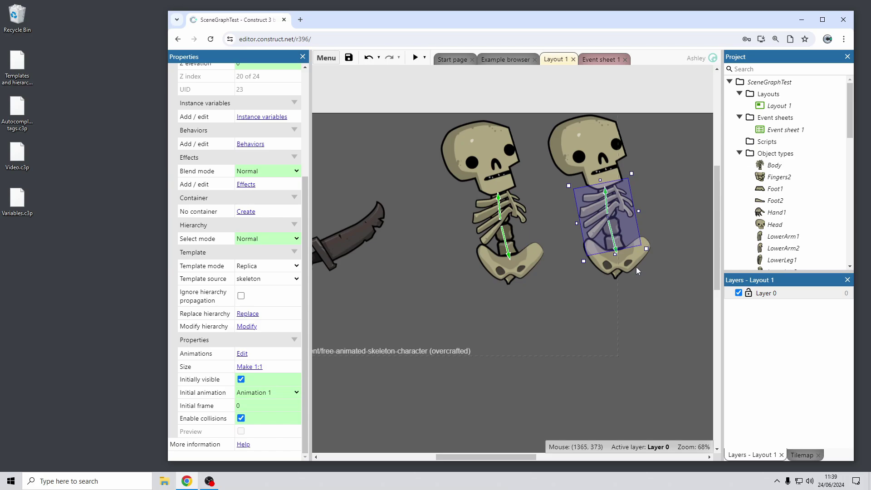
pyautogui.click(661, 109)
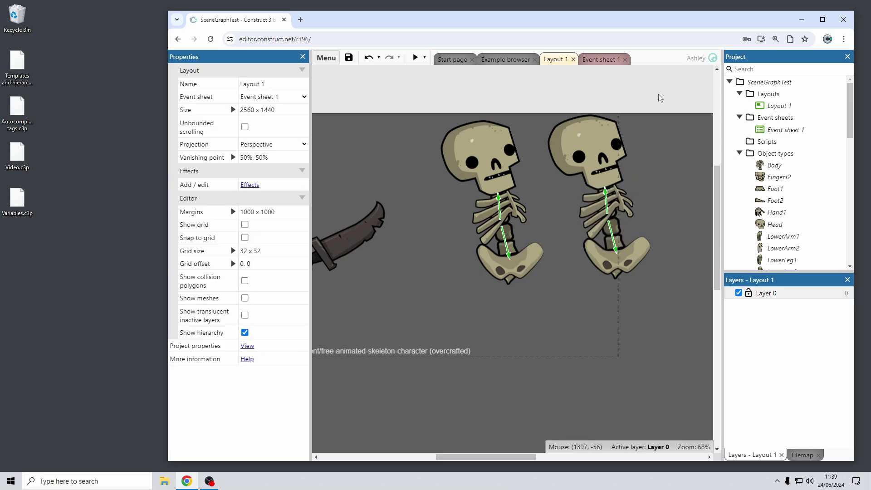
# Close SceneGraphTest without saving and open the Autocomplete tags project
pyautogui.click(768, 82)
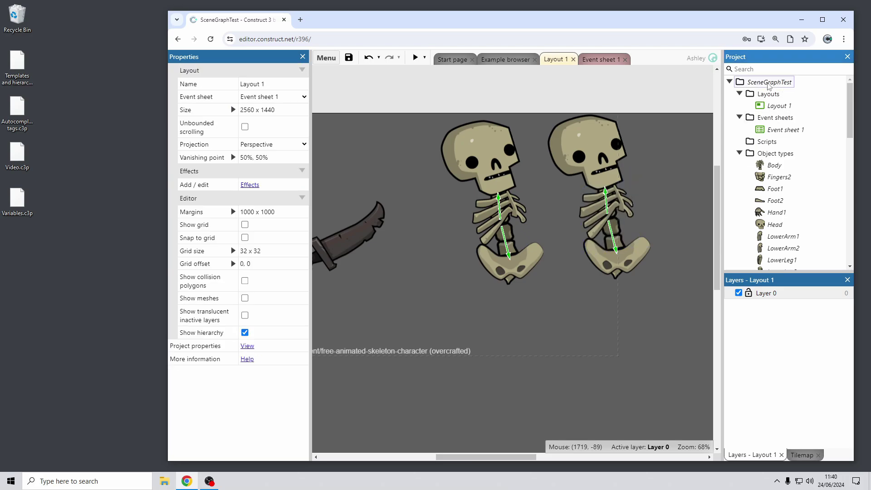
pyautogui.rightClick(768, 83)
pyautogui.click(792, 186)
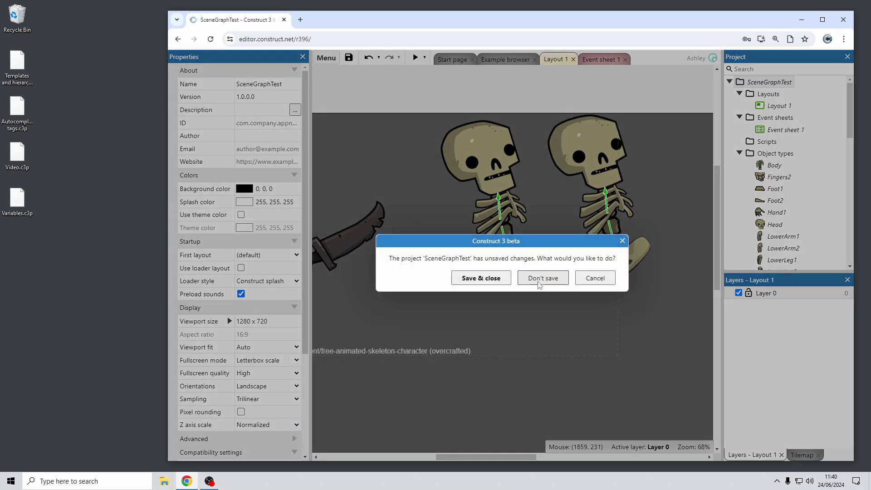
pyautogui.click(539, 278)
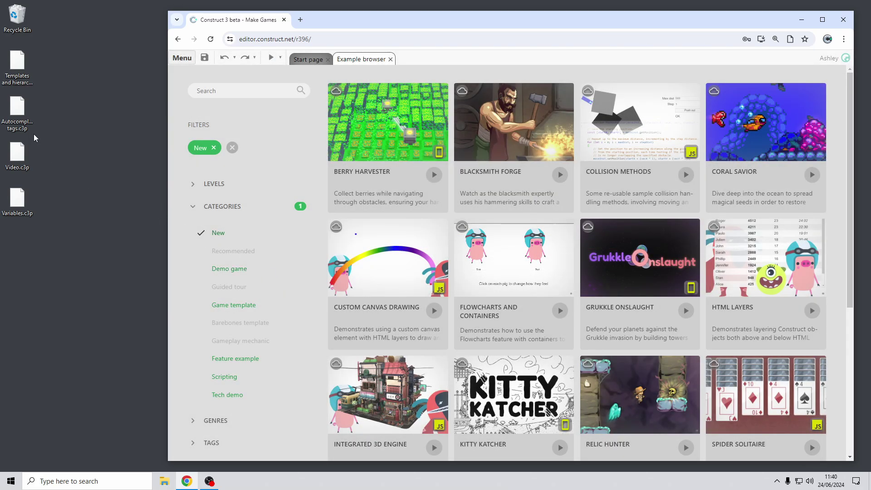
pyautogui.moveTo(18, 112); pyautogui.dragTo(540, 212)
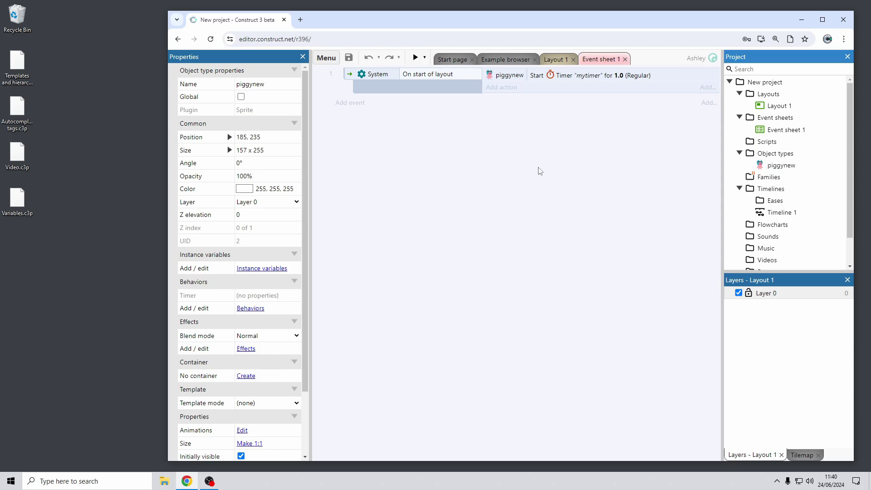
# Review the Start timer action's Tag parameter, cancel, then start a new event with a piggynew condition
pyautogui.doubleClick(594, 77)
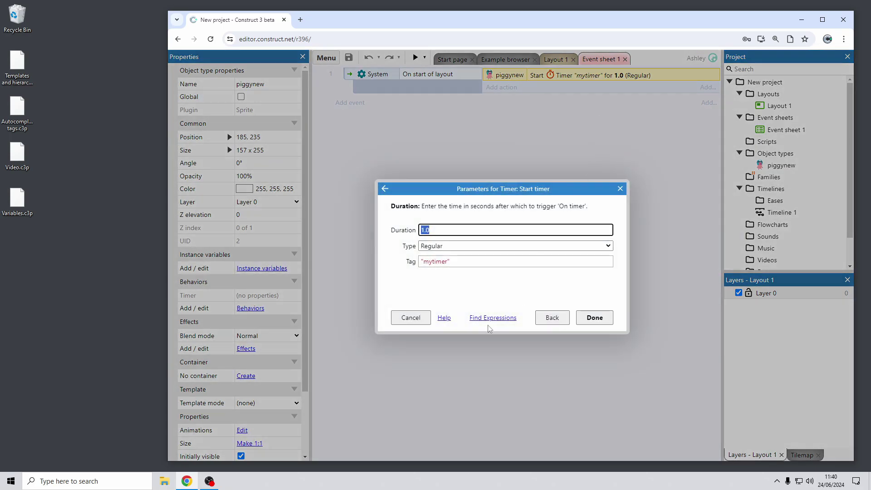
pyautogui.click(472, 262)
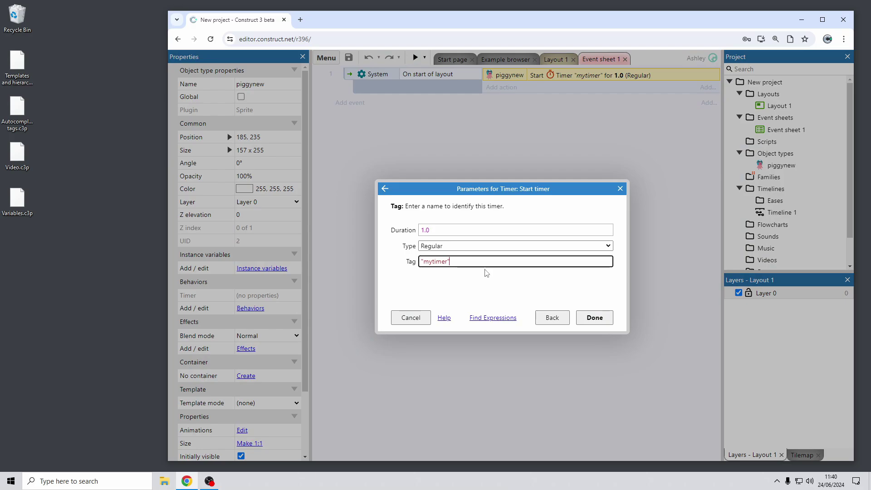
pyautogui.click(410, 317)
pyautogui.click(344, 104)
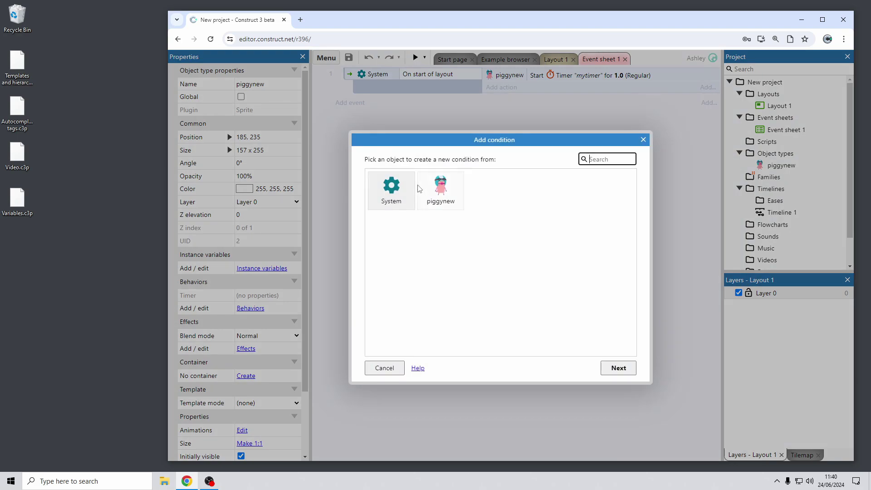
pyautogui.doubleClick(443, 194)
# Add piggynew's On timer condition with the Tag autocompleted to "mytimer", then cancel it
pyautogui.scroll(-10, 476, 233)
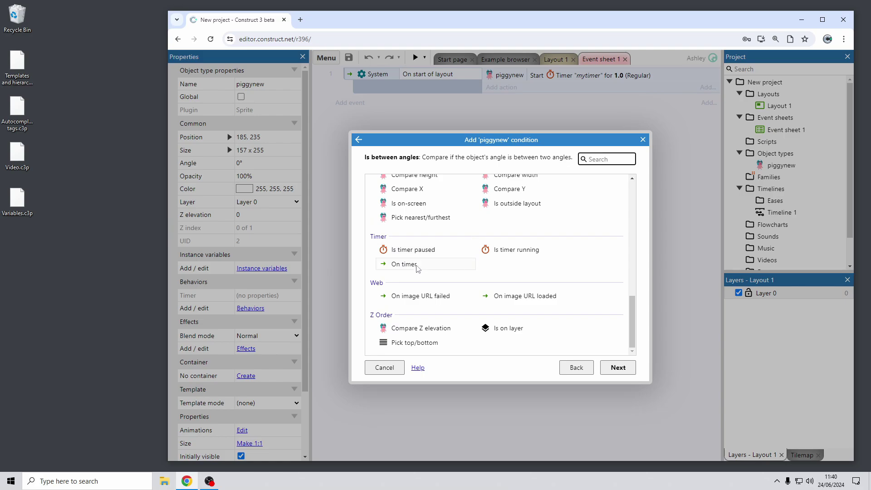
pyautogui.doubleClick(414, 265)
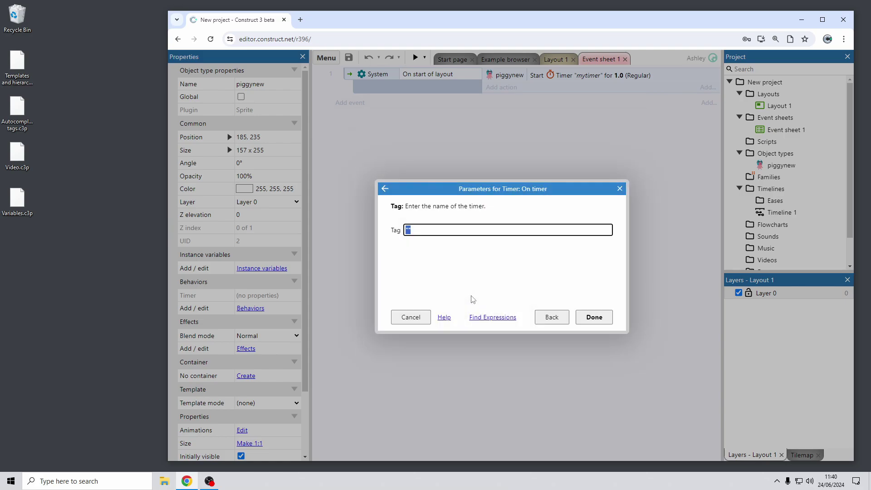
pyautogui.write('"')
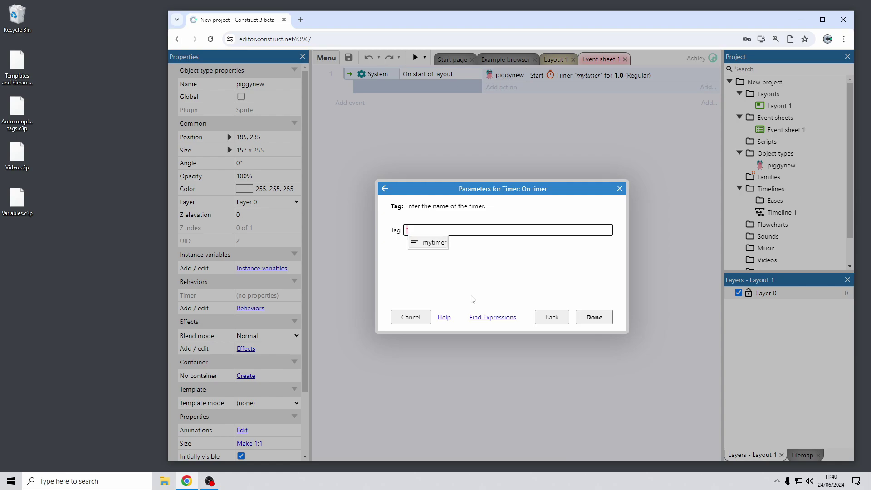
pyautogui.press('Tab')
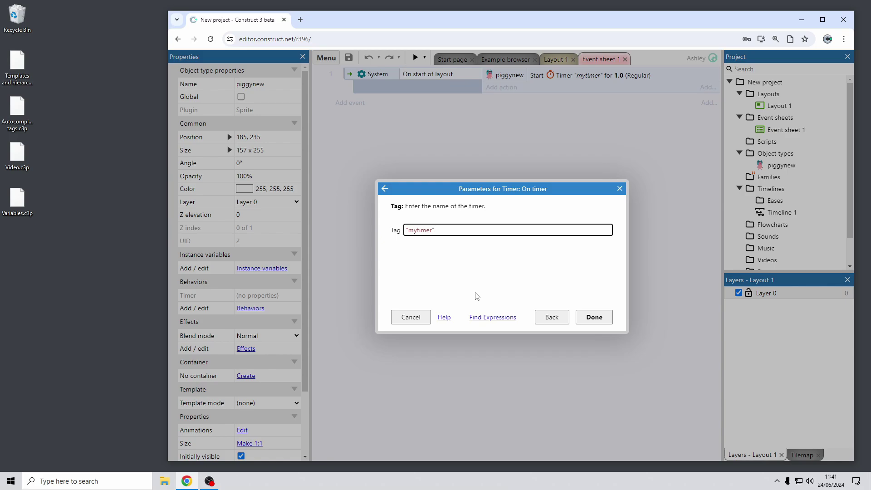
pyautogui.click(411, 317)
# Close the current project and open the Video.c3p example
pyautogui.rightClick(772, 83)
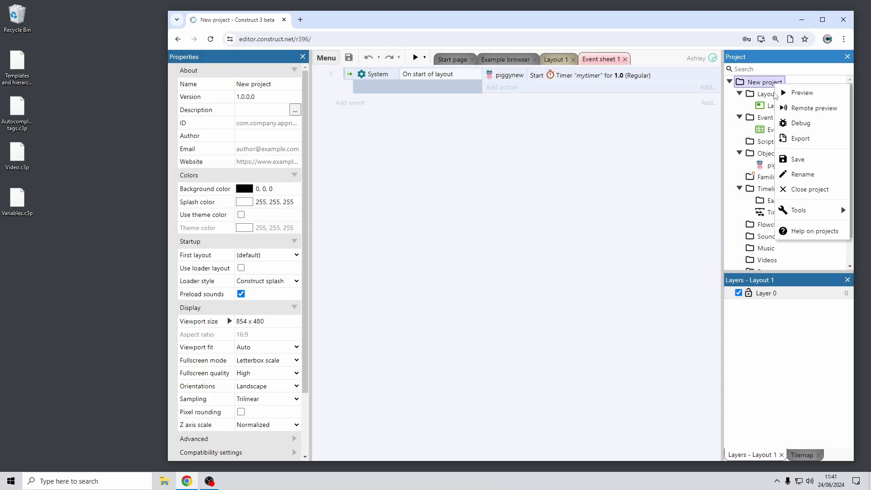
pyautogui.click(805, 189)
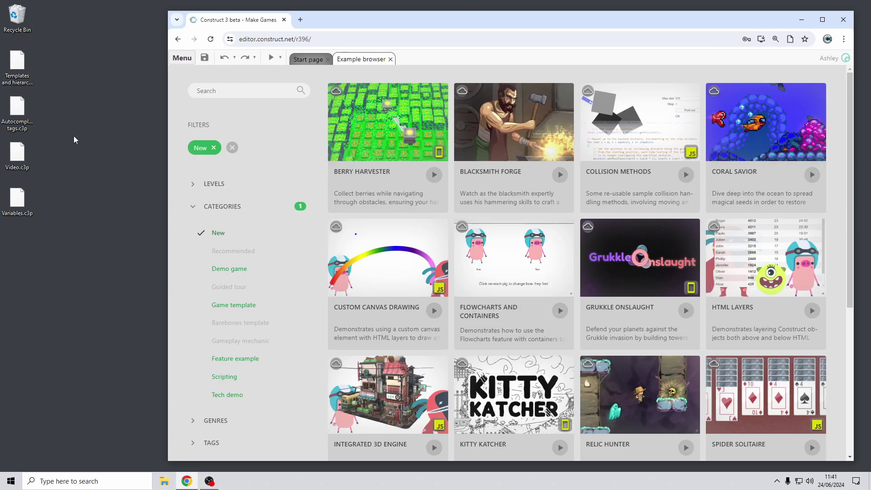
pyautogui.moveTo(18, 155); pyautogui.dragTo(628, 175)
# Inspect the Video object's primary source, primary format and secondary source, listing primary formats
pyautogui.click(563, 211)
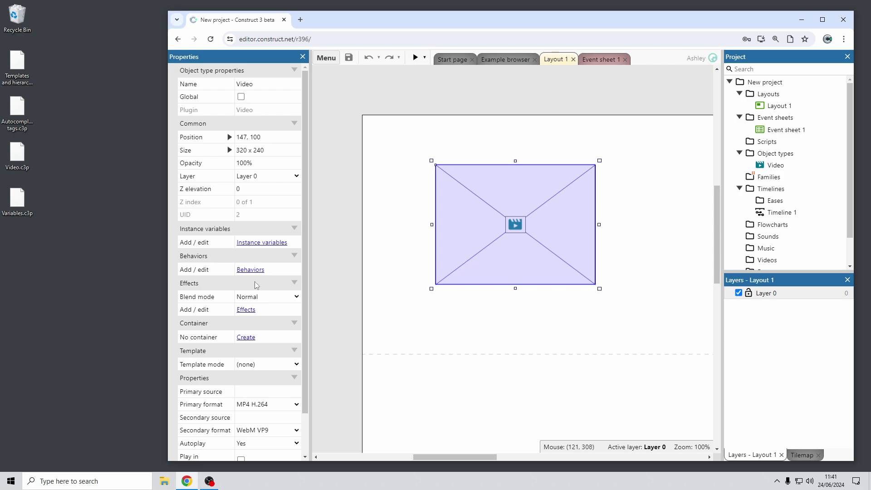
pyautogui.scroll(-2, 255, 283)
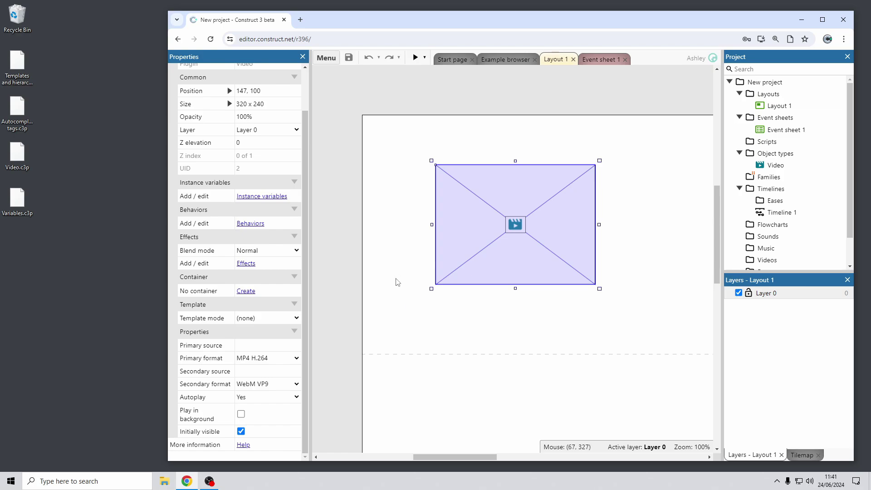
pyautogui.click(216, 348)
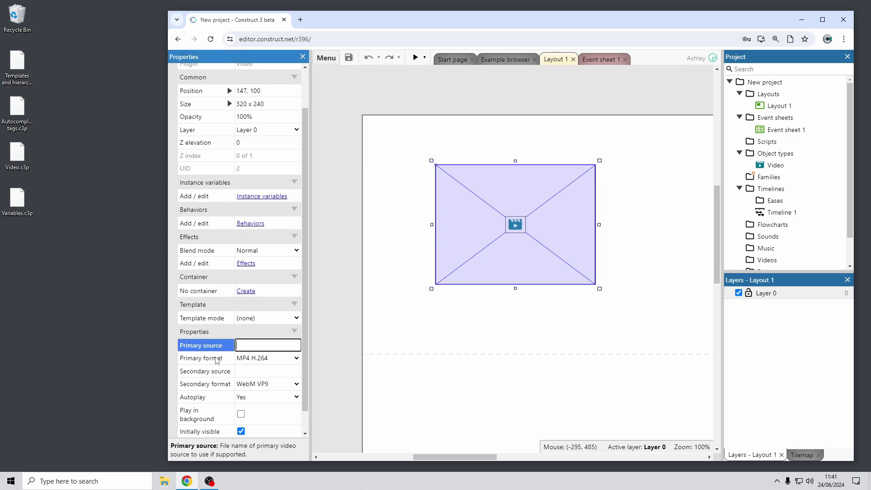
pyautogui.click(217, 359)
pyautogui.click(214, 348)
pyautogui.click(221, 360)
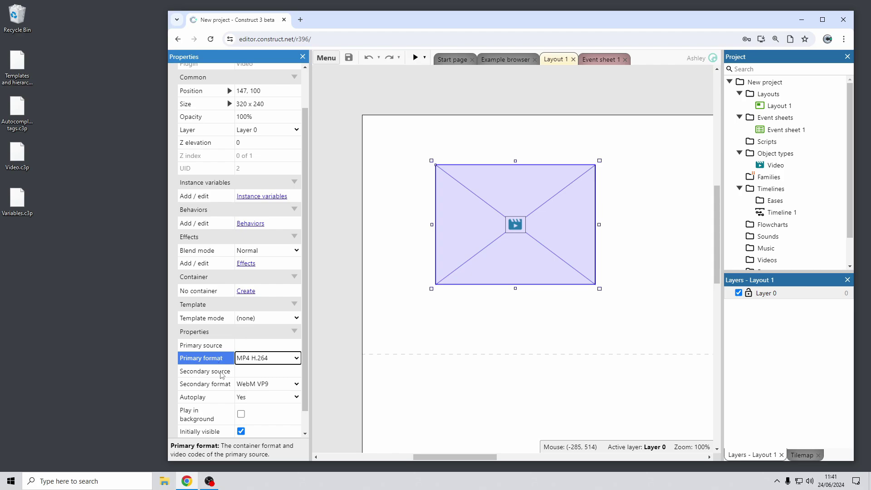
pyautogui.click(222, 371)
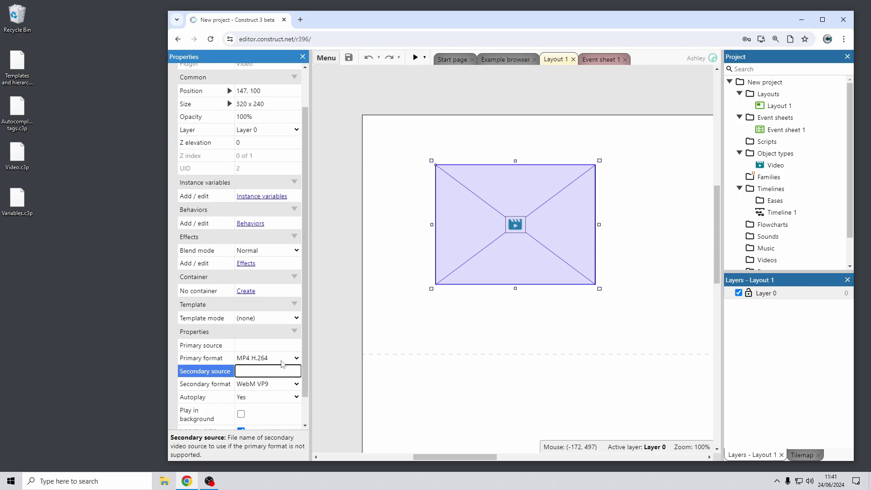
pyautogui.click(296, 358)
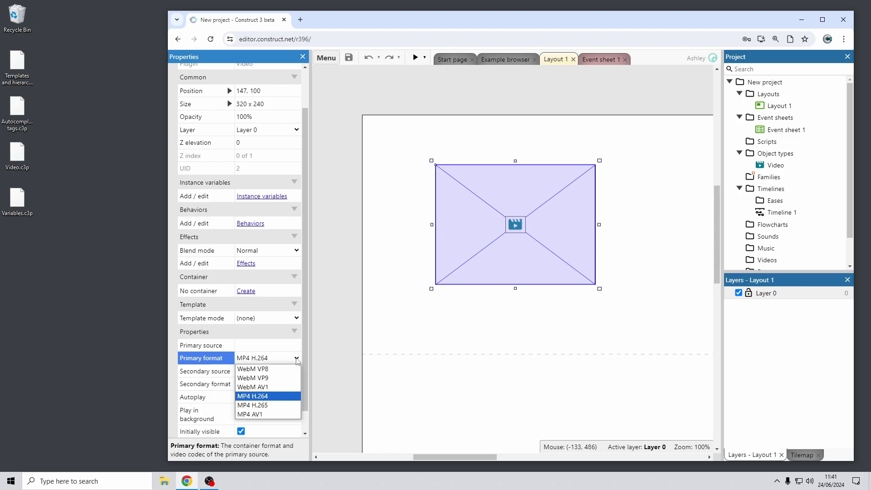
# Set the Video's Primary format to WebM AV1 and Secondary format to MP4 H.264
pyautogui.click(275, 388)
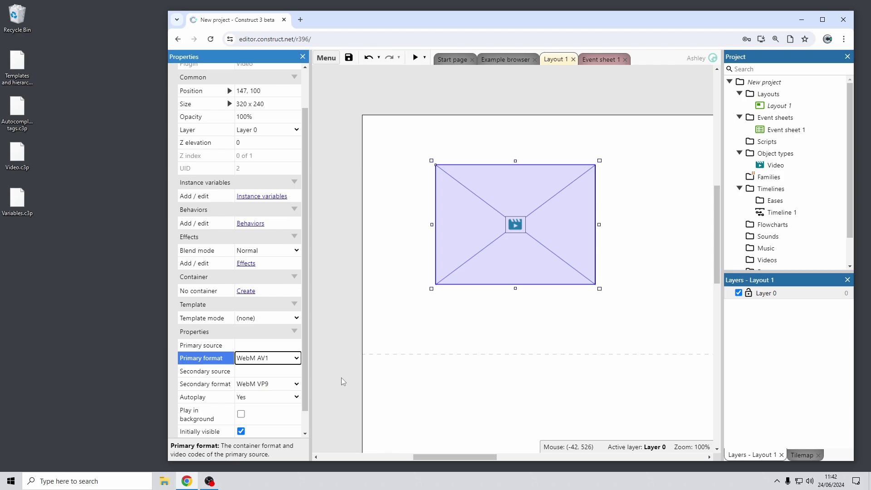
pyautogui.click(287, 385)
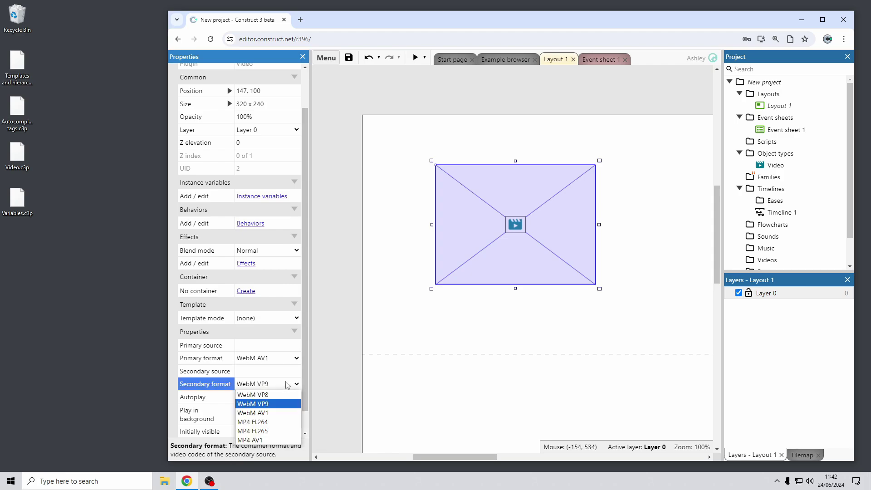
pyautogui.click(283, 422)
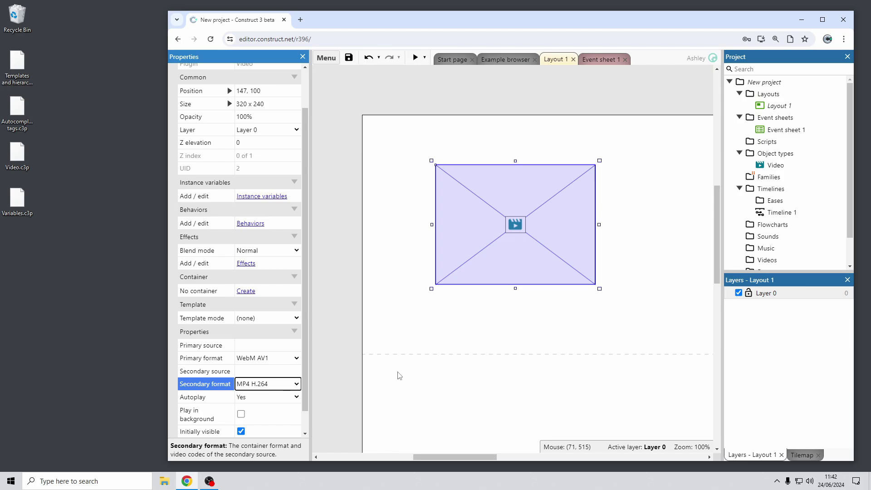
pyautogui.click(205, 349)
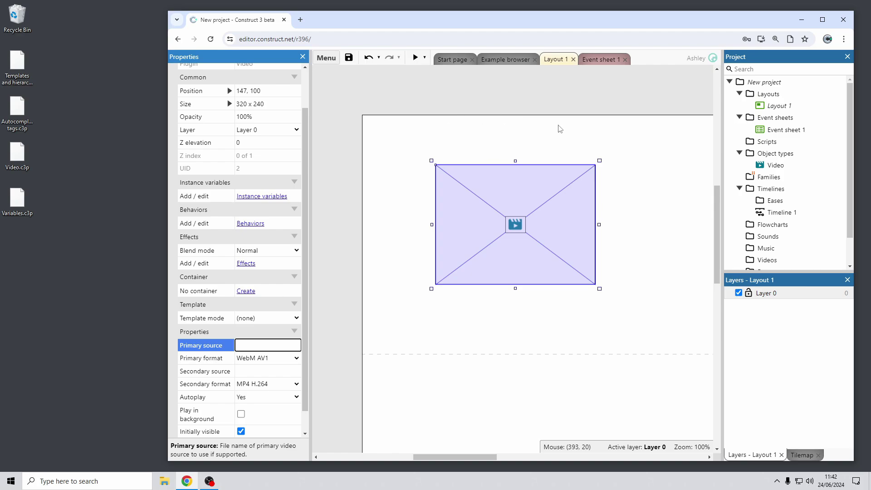
pyautogui.rightClick(751, 83)
# Close the Video project without saving, open Variables.c3p, and add an action to HandleInput
pyautogui.click(778, 185)
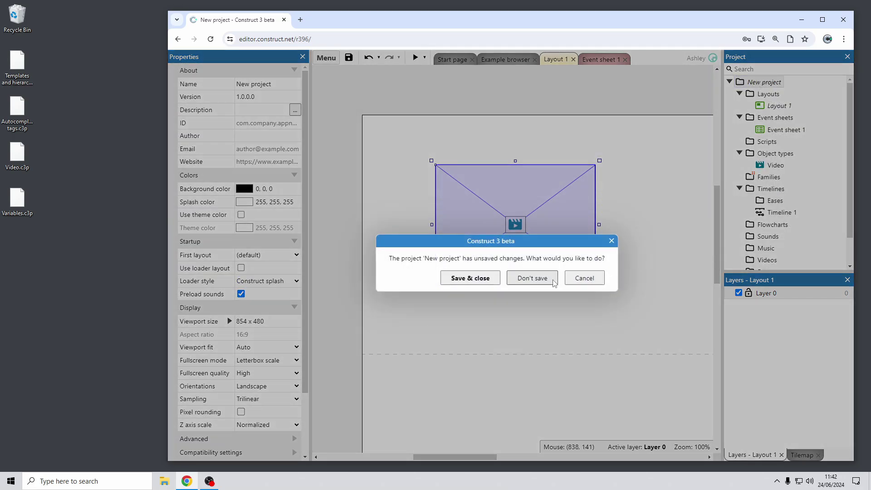
pyautogui.click(532, 278)
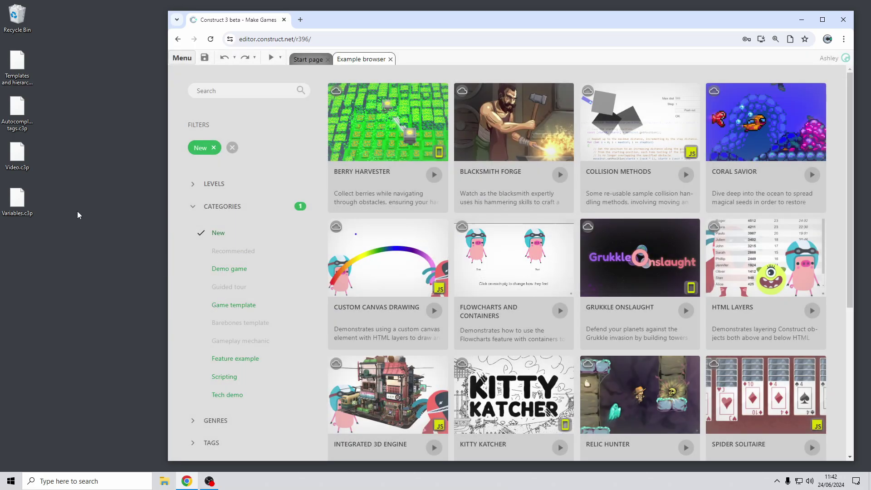
pyautogui.moveTo(17, 199); pyautogui.dragTo(519, 222)
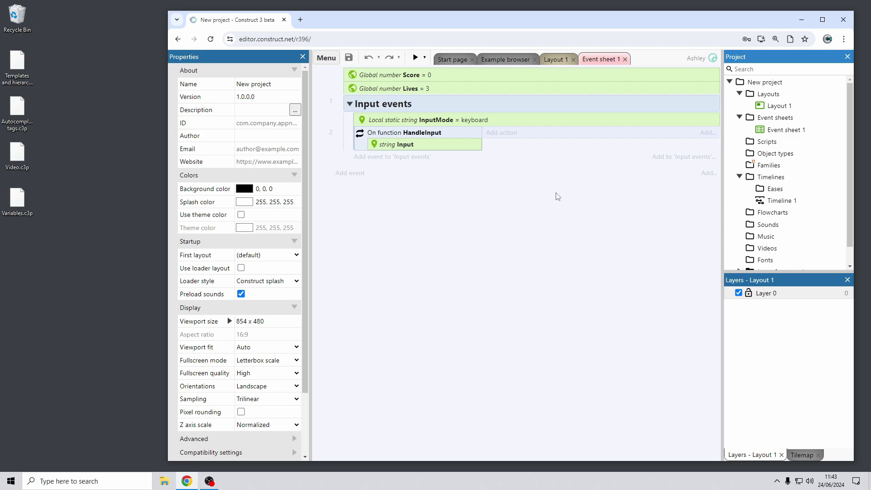
pyautogui.click(501, 132)
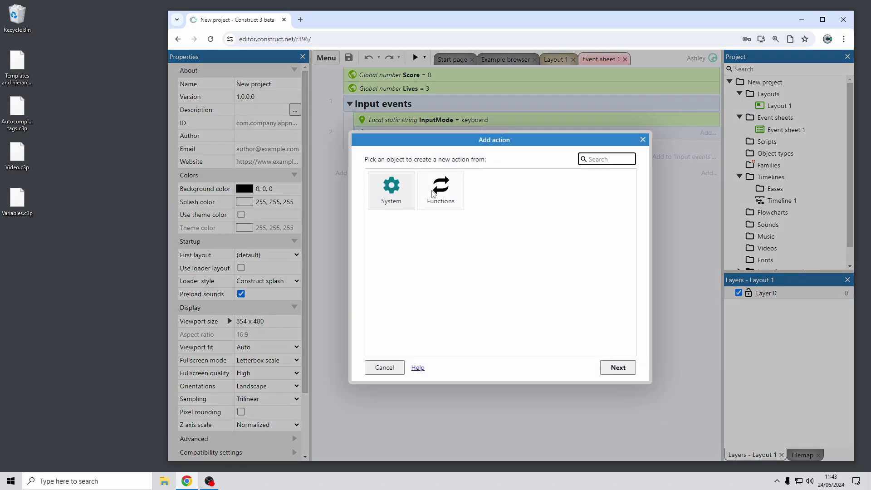
# Pick System as the object and select its Reset action under Global & local variables
pyautogui.click(396, 190)
pyautogui.doubleClick(396, 191)
pyautogui.scroll(-4, 487, 262)
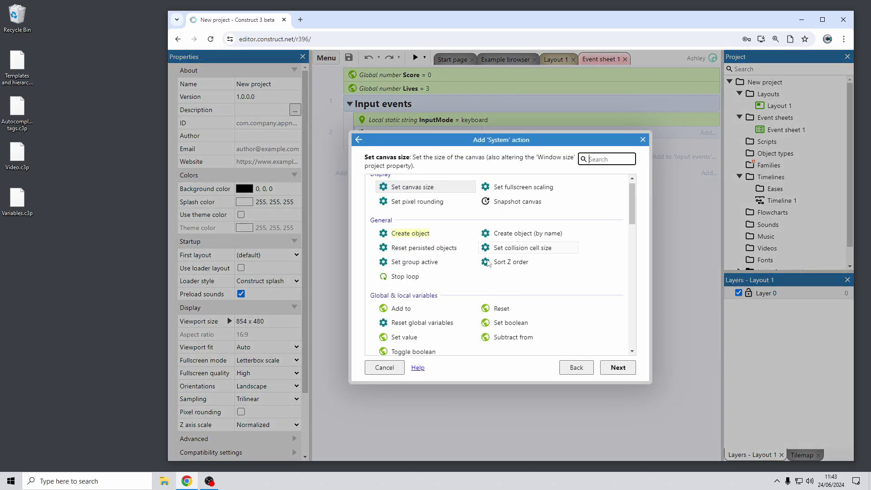
pyautogui.scroll(1, 487, 263)
pyautogui.click(447, 241)
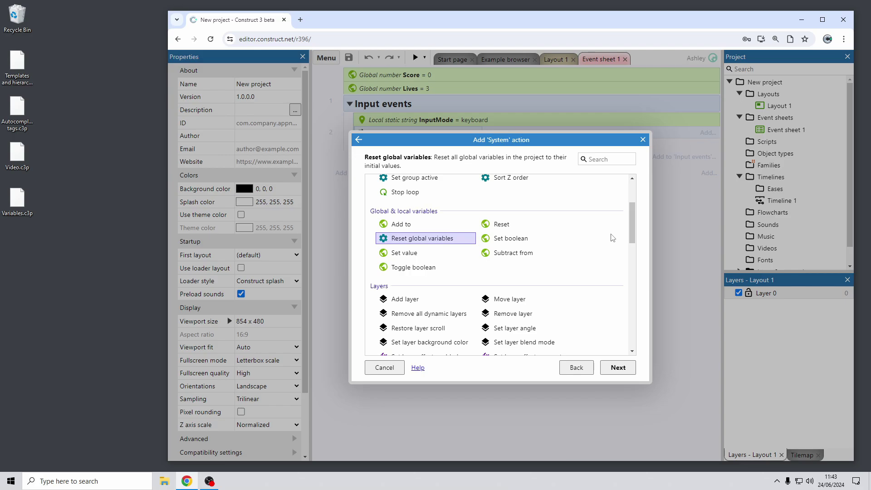
pyautogui.click(522, 227)
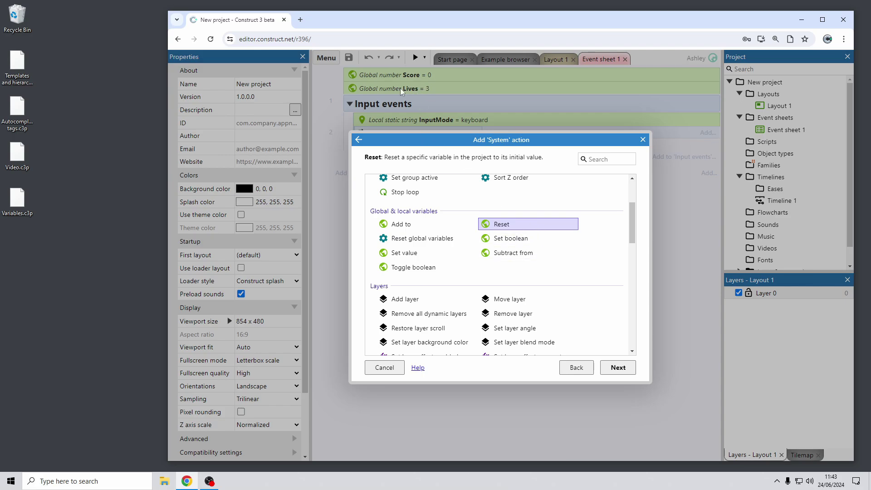
# Add a System Reset action to HandleInput with Lives as the variable to reset
pyautogui.doubleClick(521, 226)
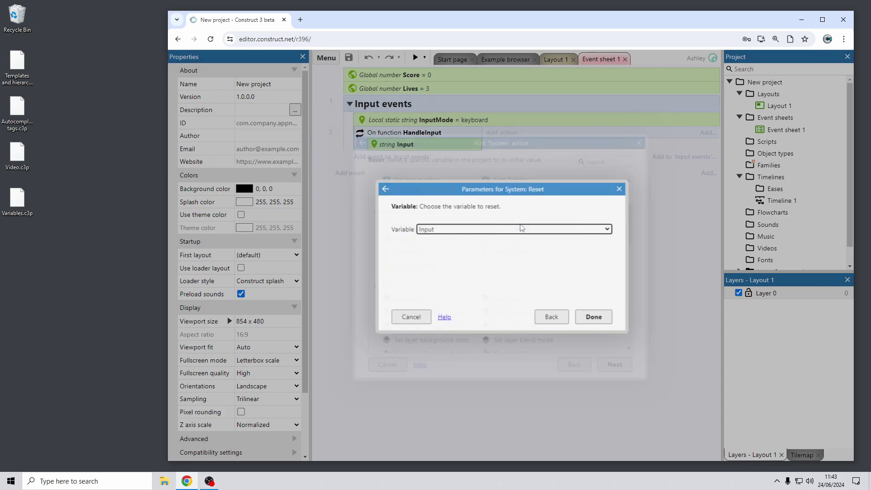
pyautogui.click(517, 230)
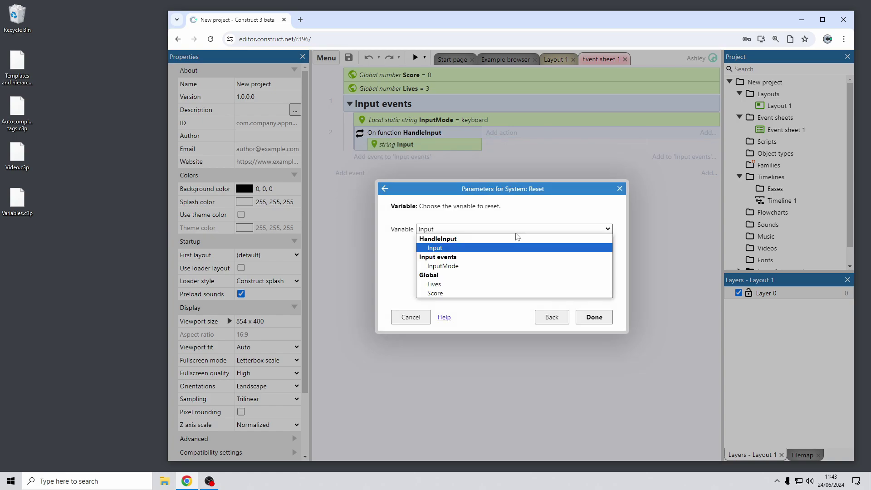
pyautogui.click(486, 285)
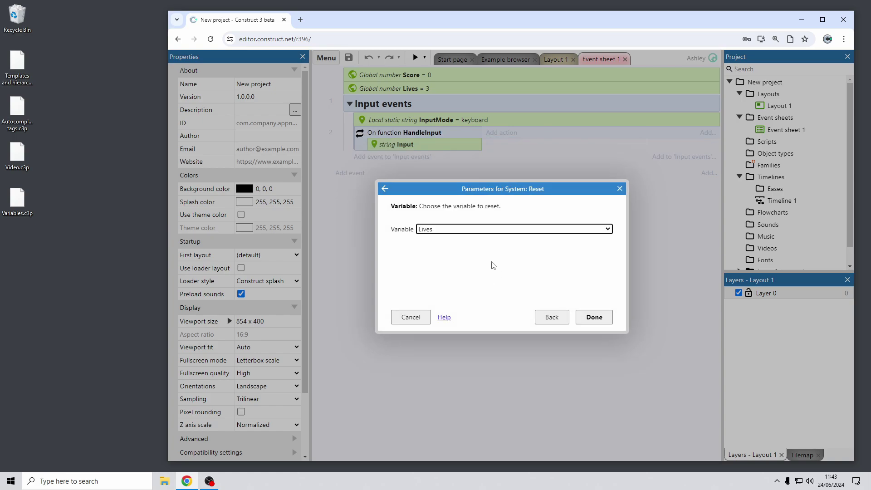
pyautogui.click(515, 230)
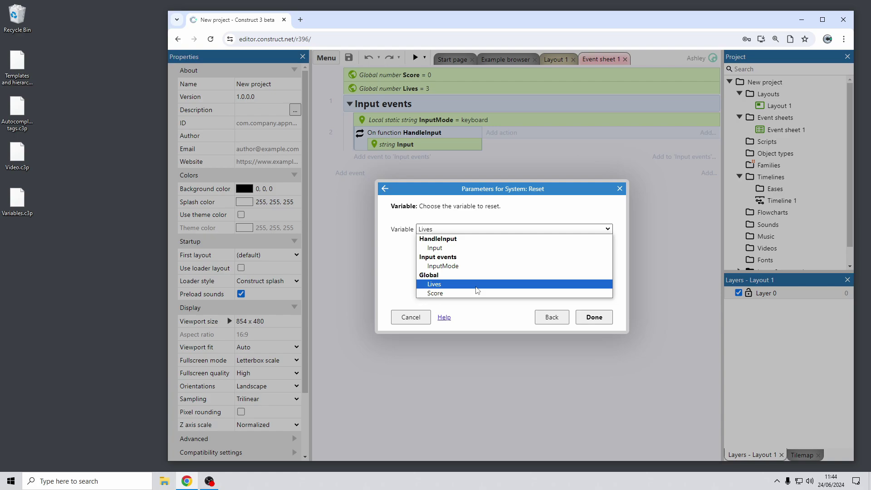
pyautogui.click(569, 231)
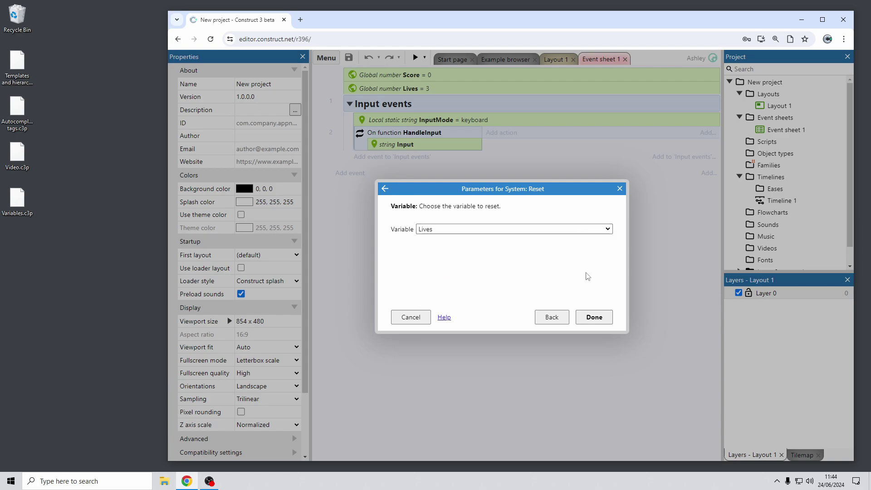
pyautogui.click(593, 316)
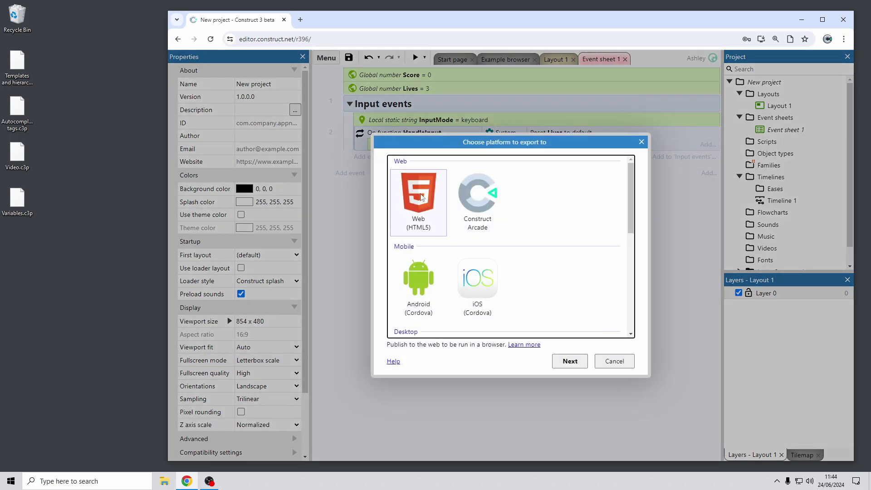
pyautogui.doubleClick(419, 192)
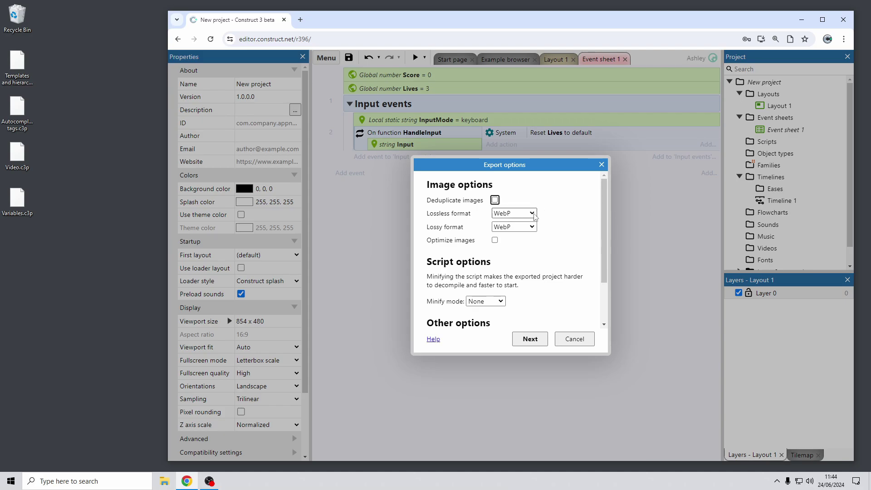
pyautogui.click(533, 228)
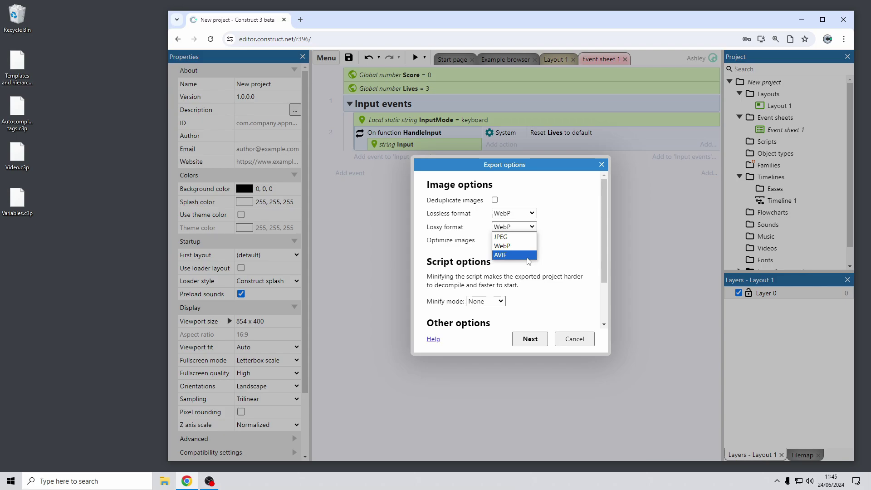
pyautogui.click(555, 256)
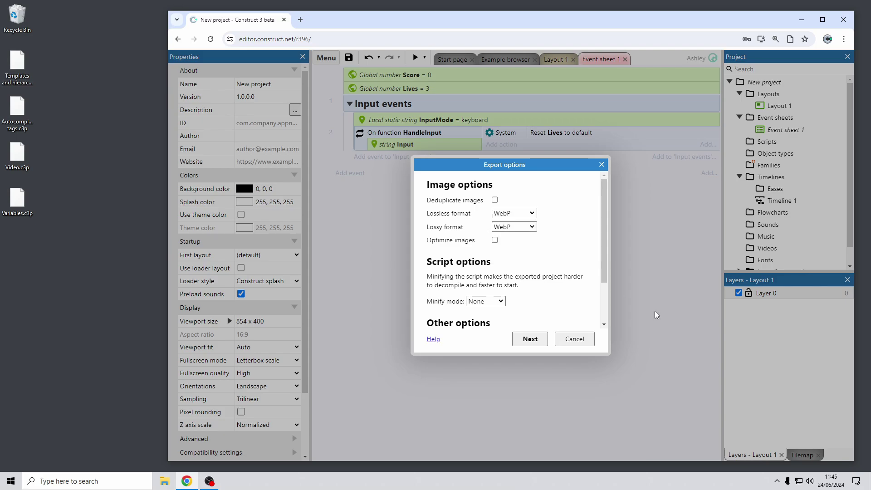
pyautogui.click(574, 338)
# Close the New project without saving its changes
pyautogui.rightClick(761, 87)
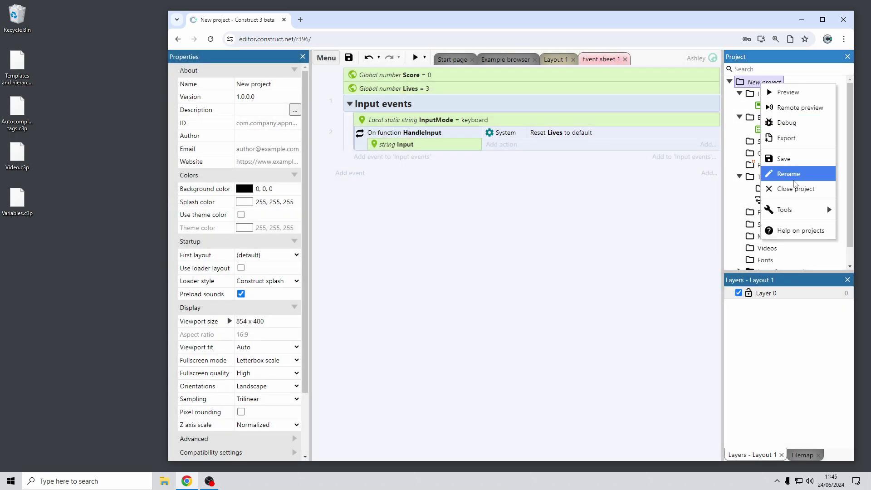
pyautogui.click(796, 190)
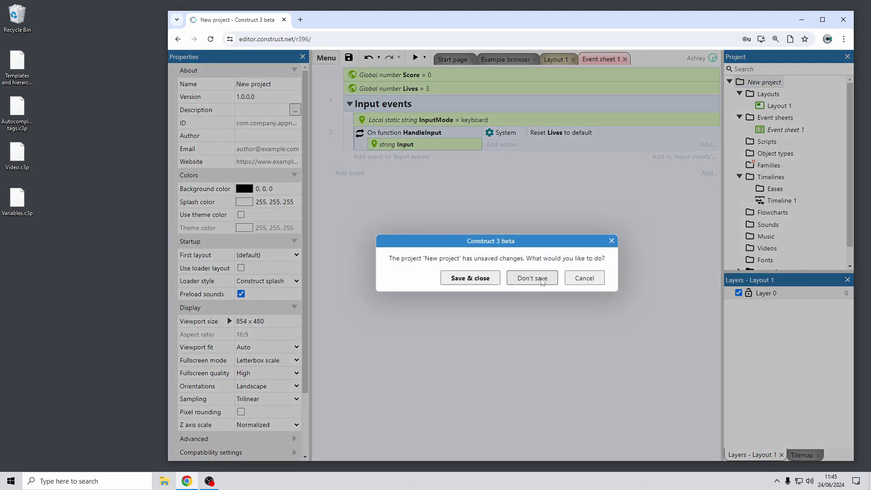
pyautogui.click(532, 278)
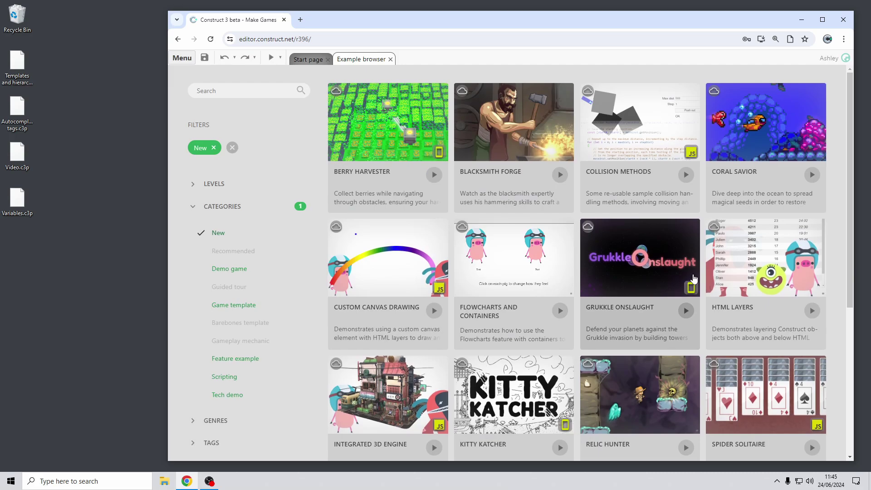
# Preview the Kitty Katcher and Grukkle Onslaught cards among the New examples
pyautogui.scroll(-4, 685, 286)
pyautogui.scroll(4, 693, 280)
pyautogui.scroll(-2, 693, 280)
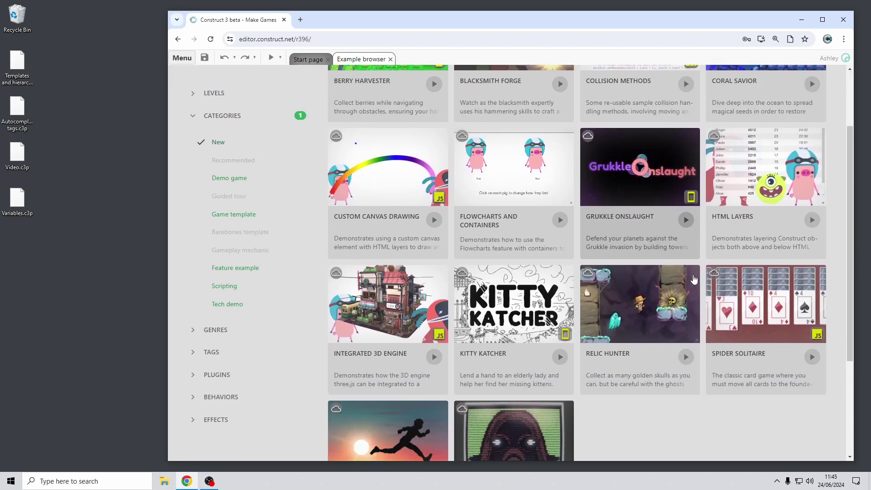
pyautogui.scroll(-1, 517, 250)
pyautogui.click(517, 250)
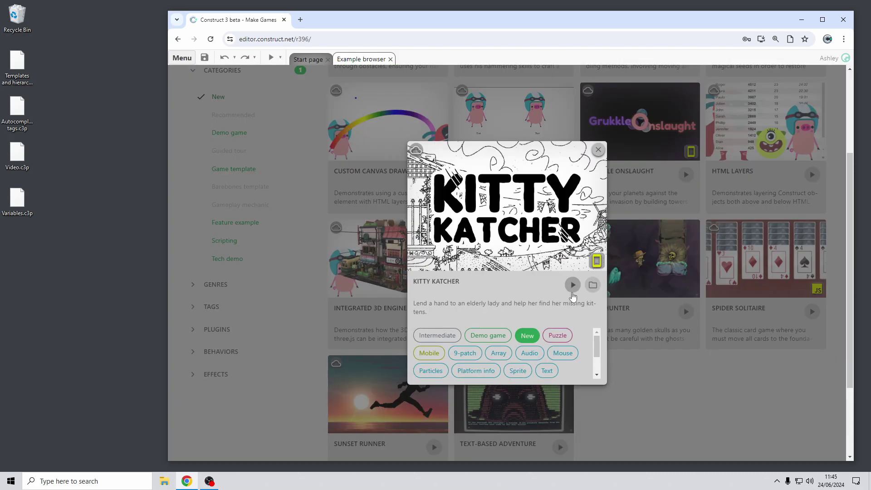
pyautogui.click(687, 389)
pyautogui.click(640, 245)
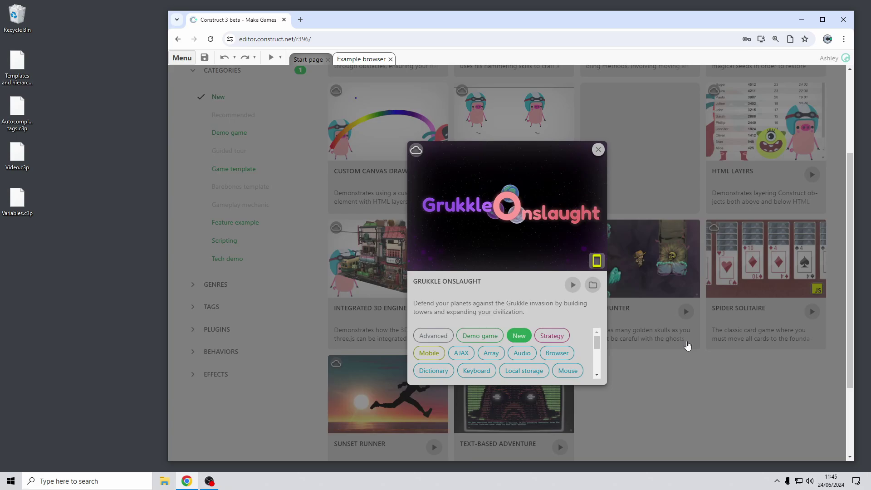
pyautogui.click(703, 390)
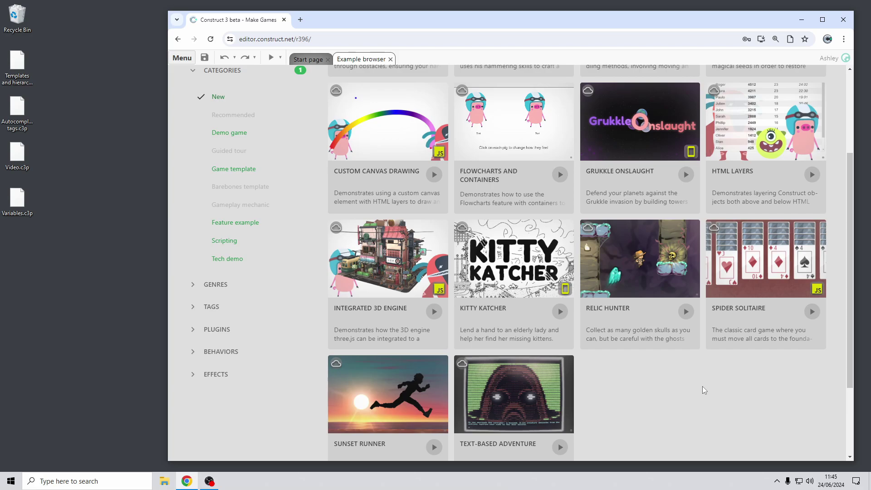
pyautogui.scroll(3, 703, 390)
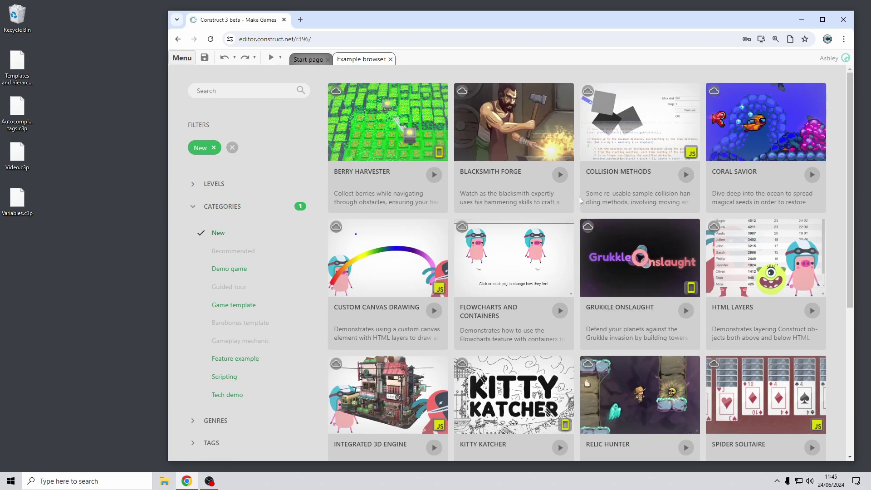
pyautogui.scroll(-5, 578, 197)
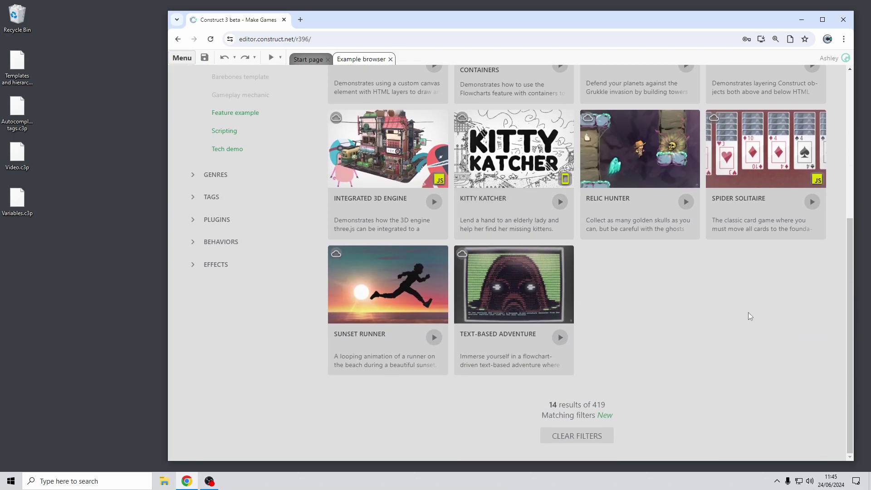
pyautogui.scroll(5, 748, 312)
pyautogui.scroll(-5, 557, 262)
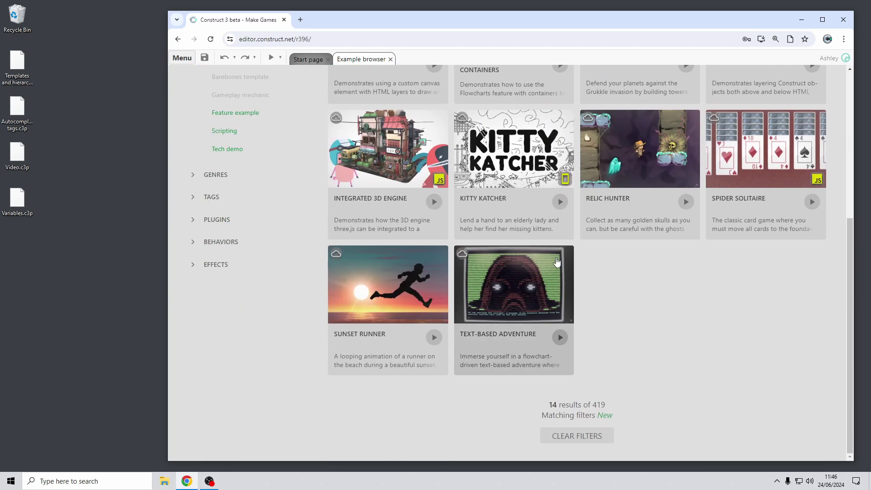
pyautogui.scroll(5, 676, 320)
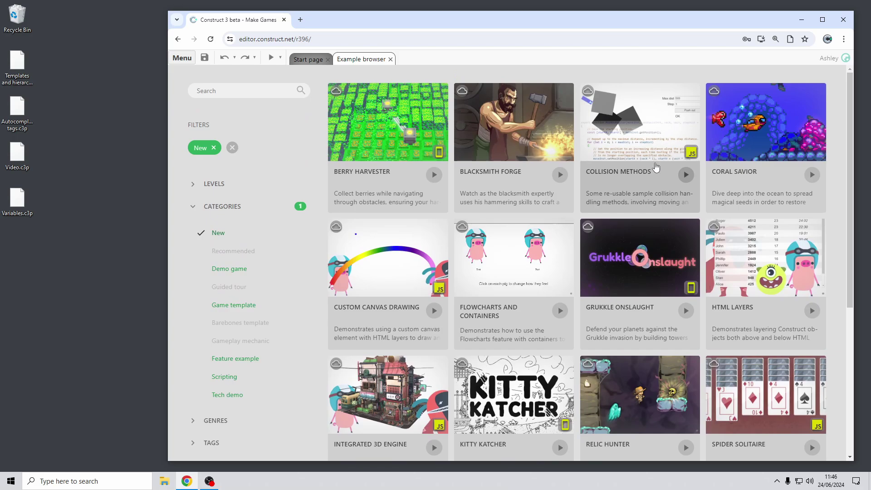
pyautogui.scroll(-2, 780, 200)
pyautogui.scroll(2, 783, 198)
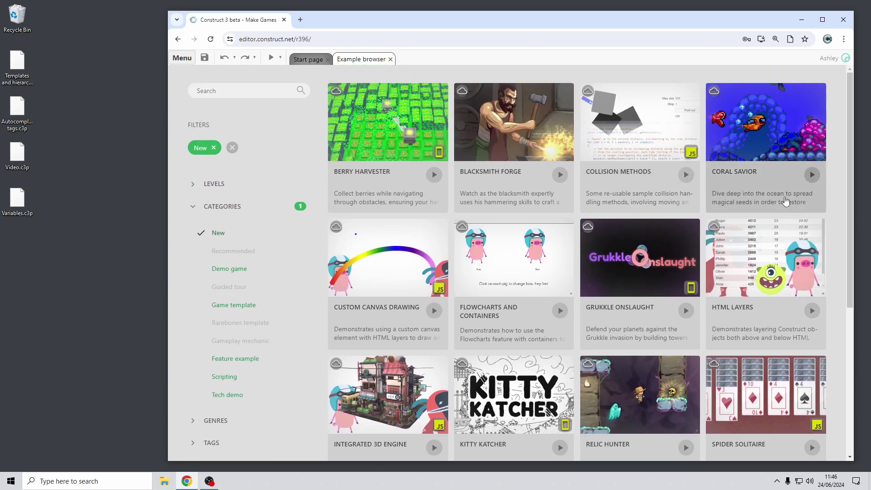
pyautogui.scroll(-4, 503, 295)
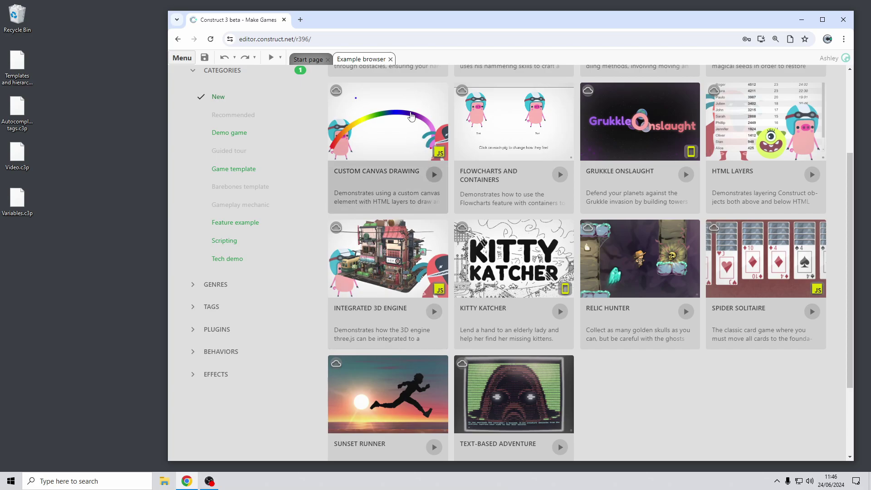
pyautogui.scroll(-2, 709, 388)
pyautogui.scroll(2, 708, 397)
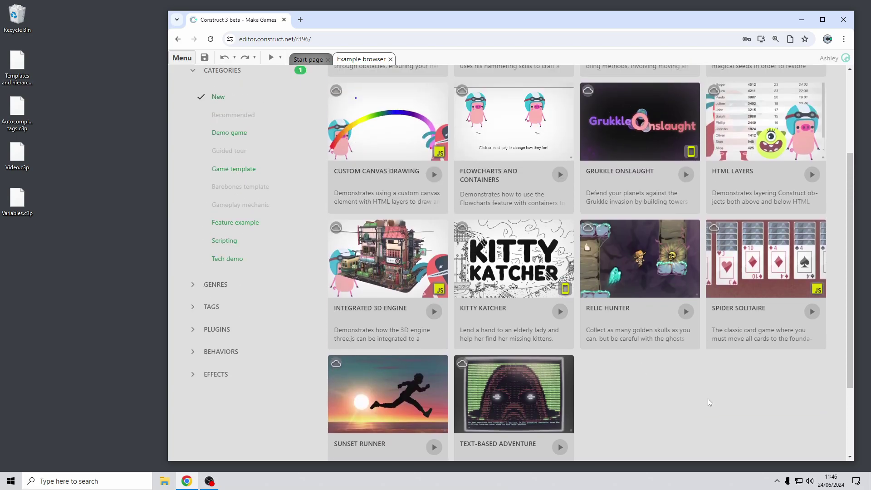
pyautogui.scroll(-2, 709, 402)
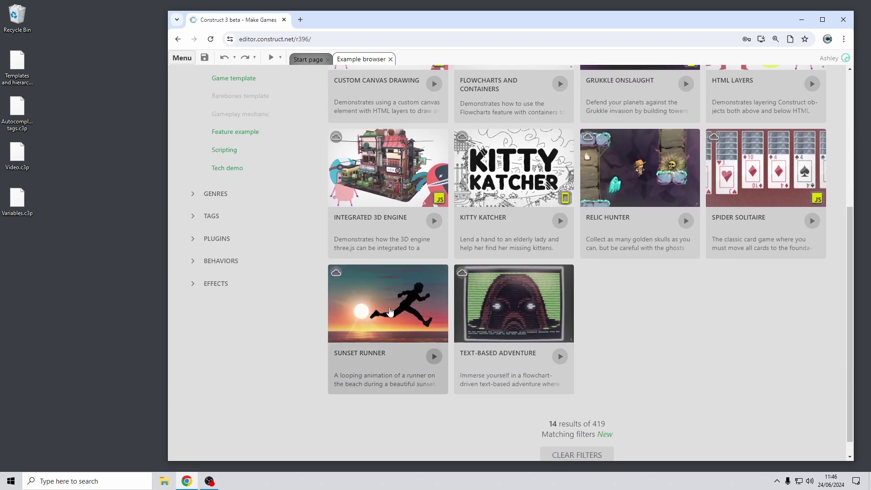
pyautogui.click(433, 356)
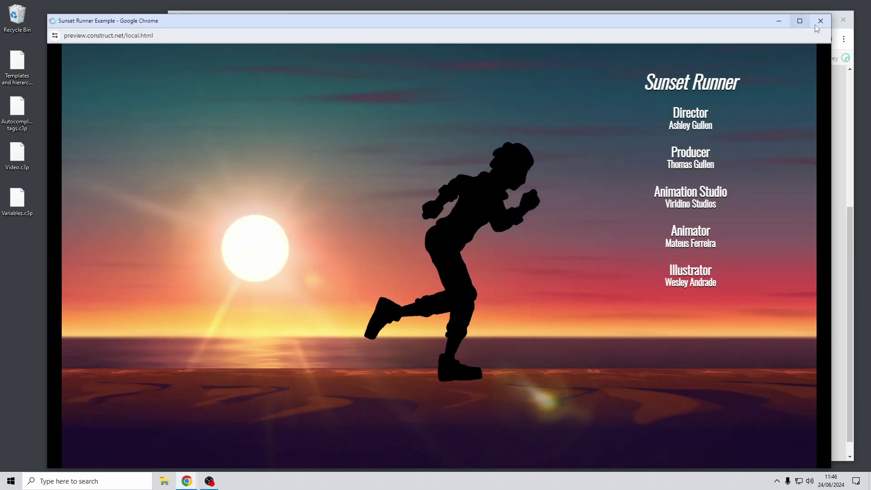
pyautogui.click(819, 21)
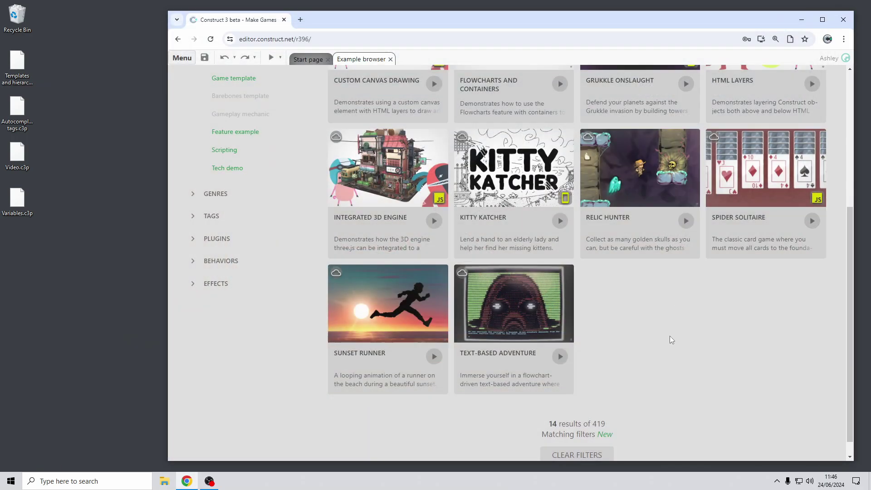
pyautogui.scroll(5, 679, 350)
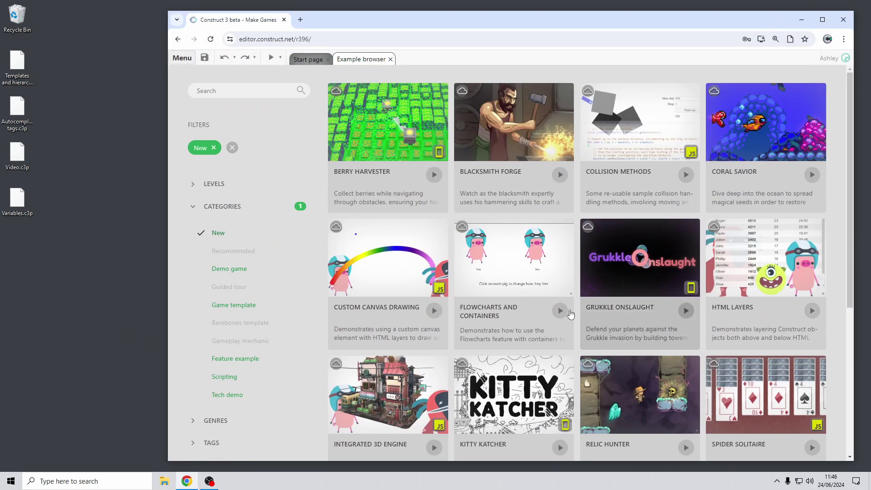
# Switch the Categories filter to Recommended and browse the listed examples
pyautogui.click(234, 250)
pyautogui.scroll(-4, 511, 314)
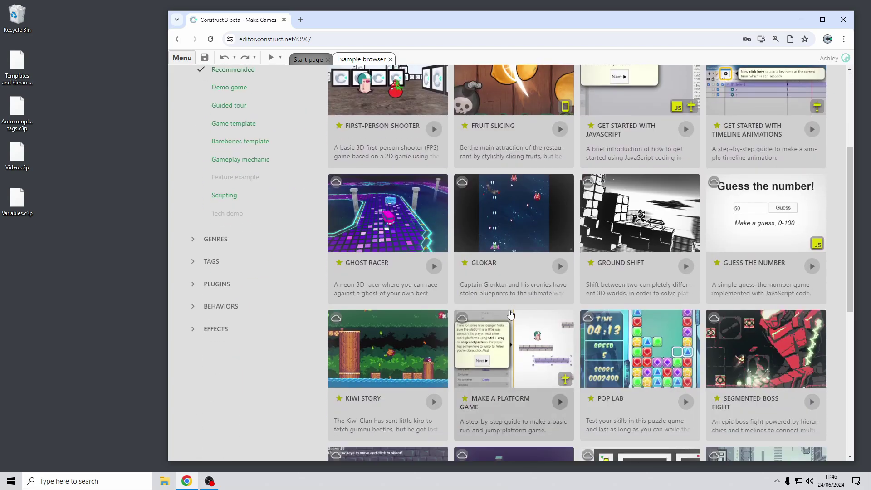
pyautogui.scroll(4, 511, 314)
pyautogui.scroll(-5, 540, 323)
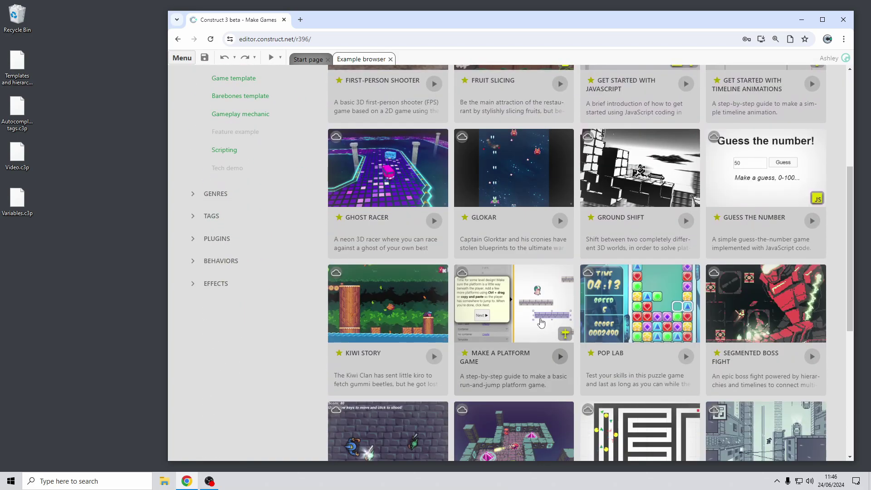
pyautogui.scroll(-5, 540, 322)
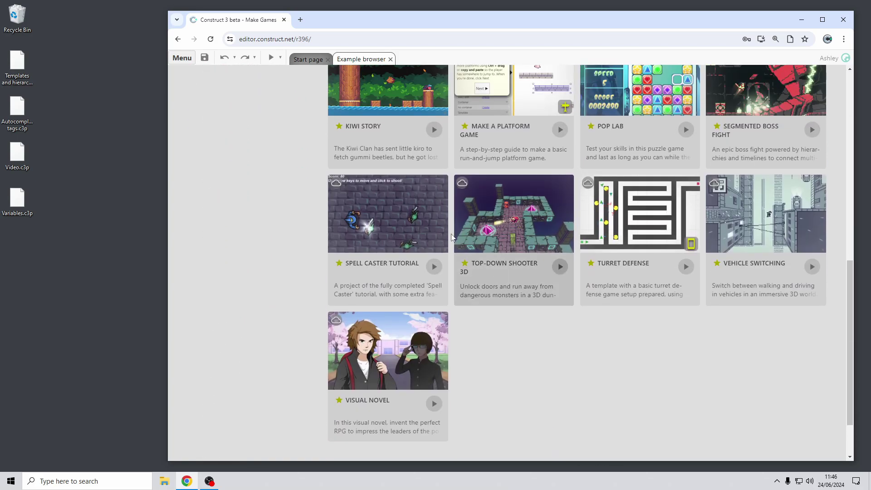
# Preview the Spell Caster Tutorial example's details
pyautogui.click(406, 216)
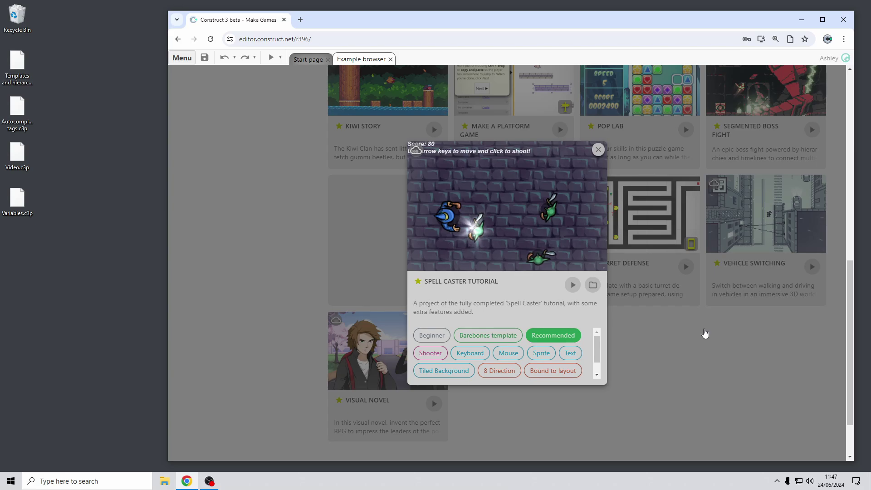
pyautogui.click(704, 333)
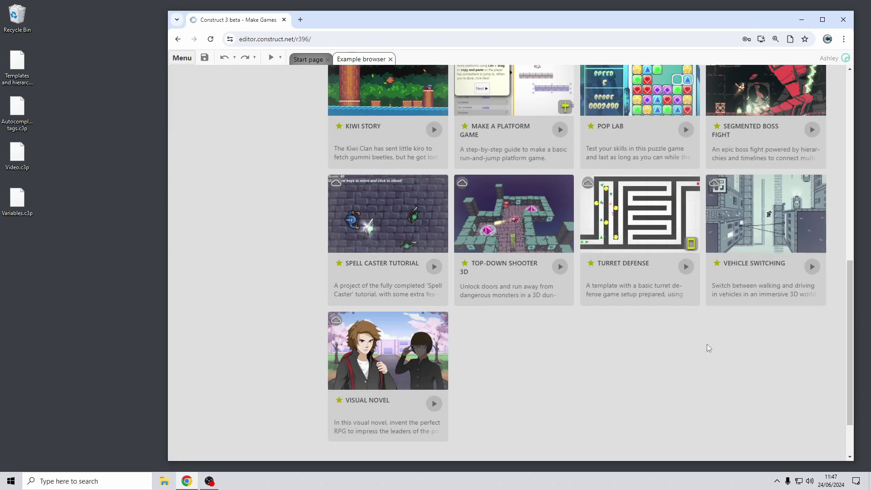
pyautogui.scroll(10, 706, 350)
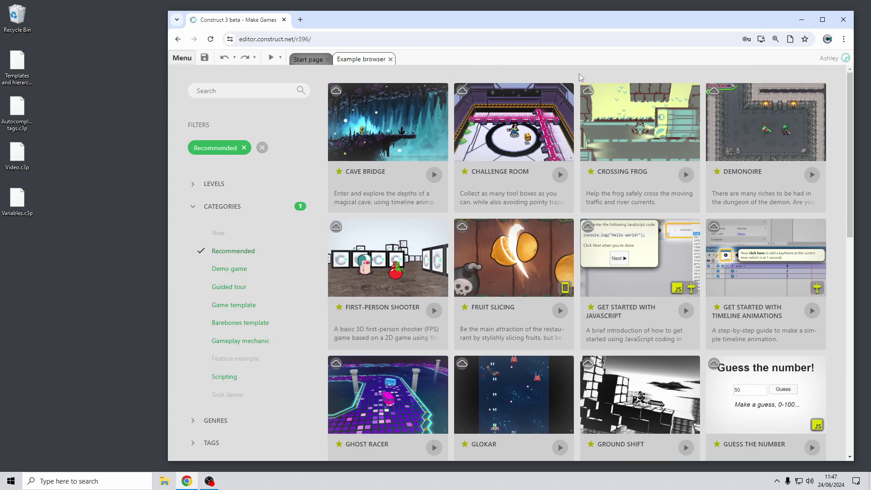